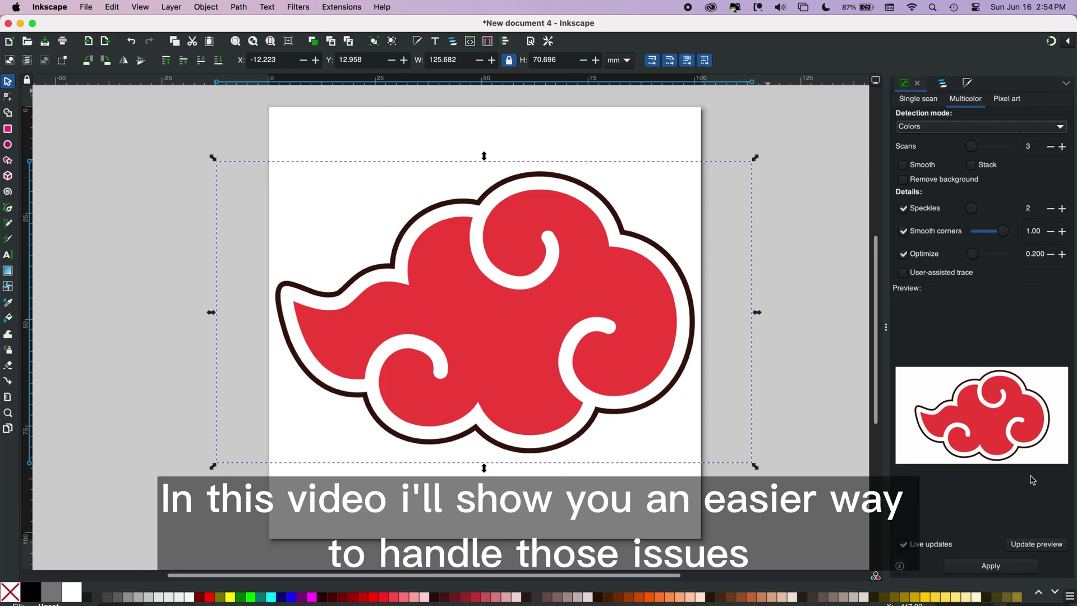
- Trace the cloud bitmap as a multicolor trace with 3 color scans
click(1051, 147)
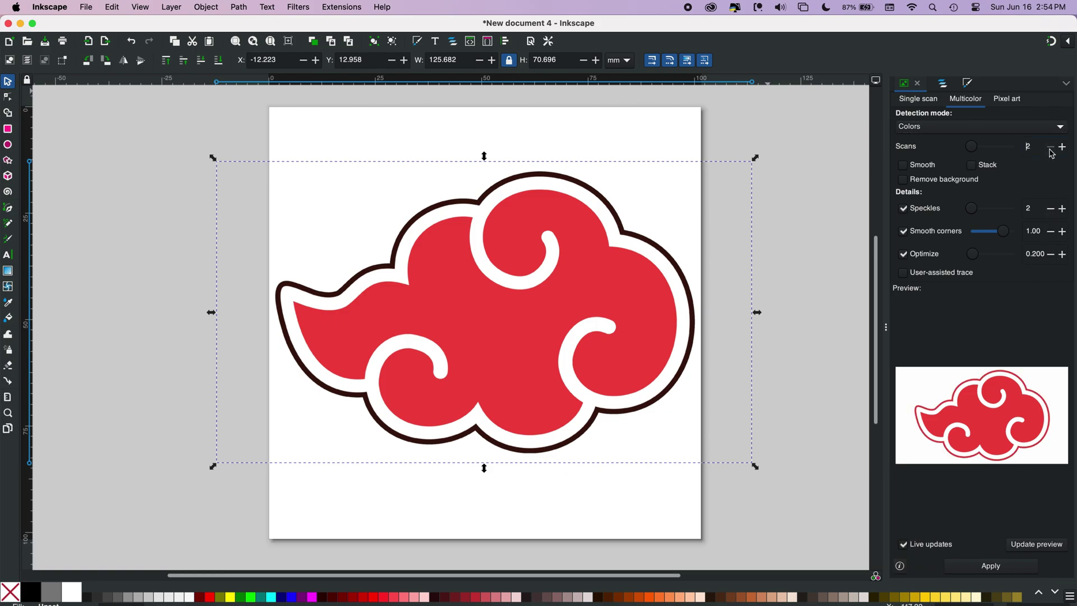
click(1062, 147)
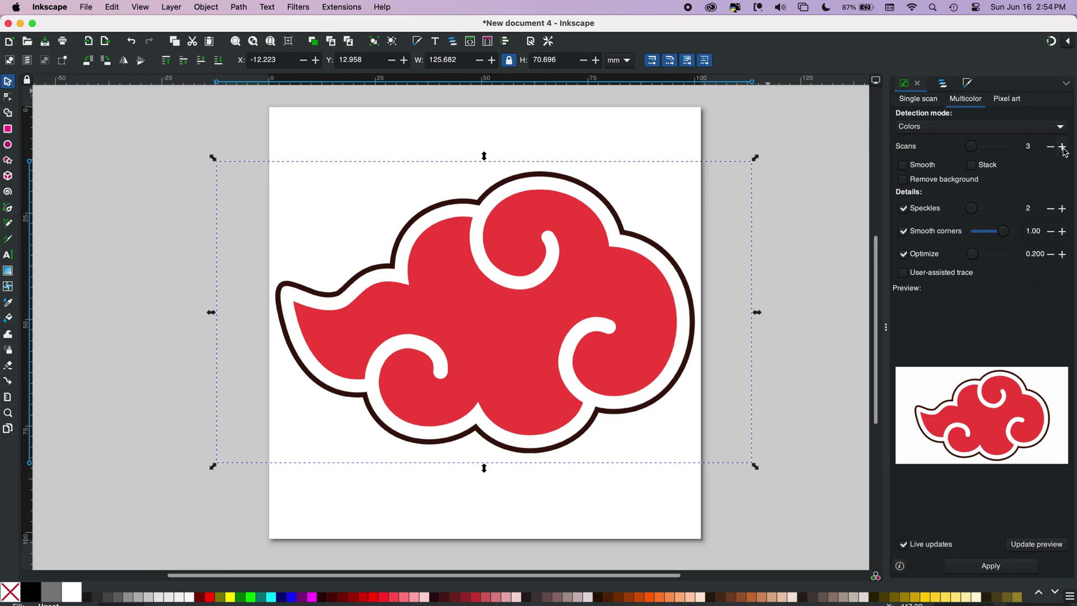
click(1002, 568)
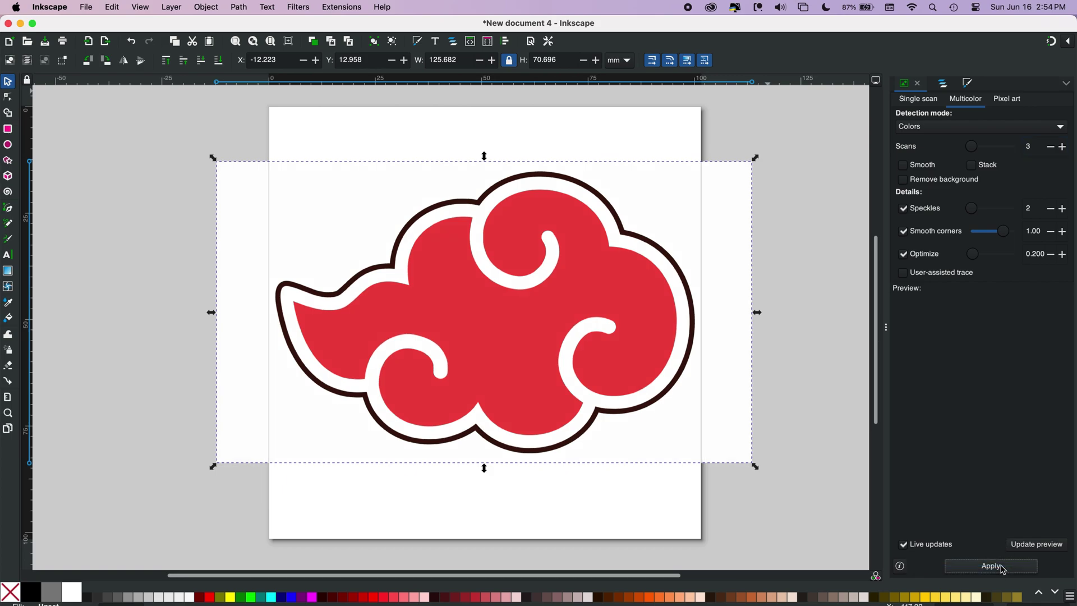
- Apply Break Apart to all three traced paths in the group and review the resulting path list
key(ctrl+shift+l)
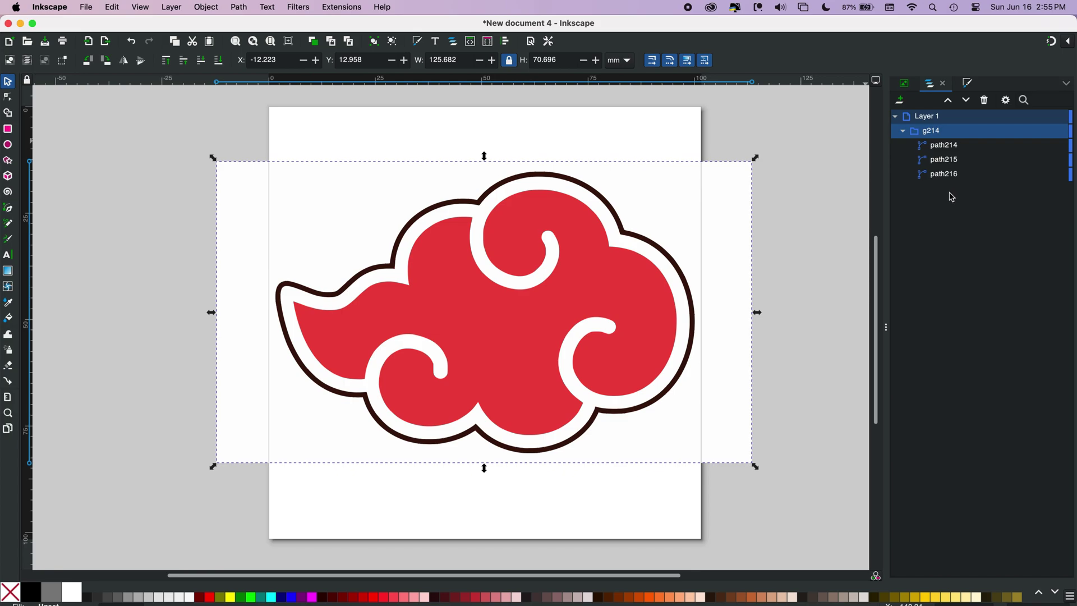
click(942, 147)
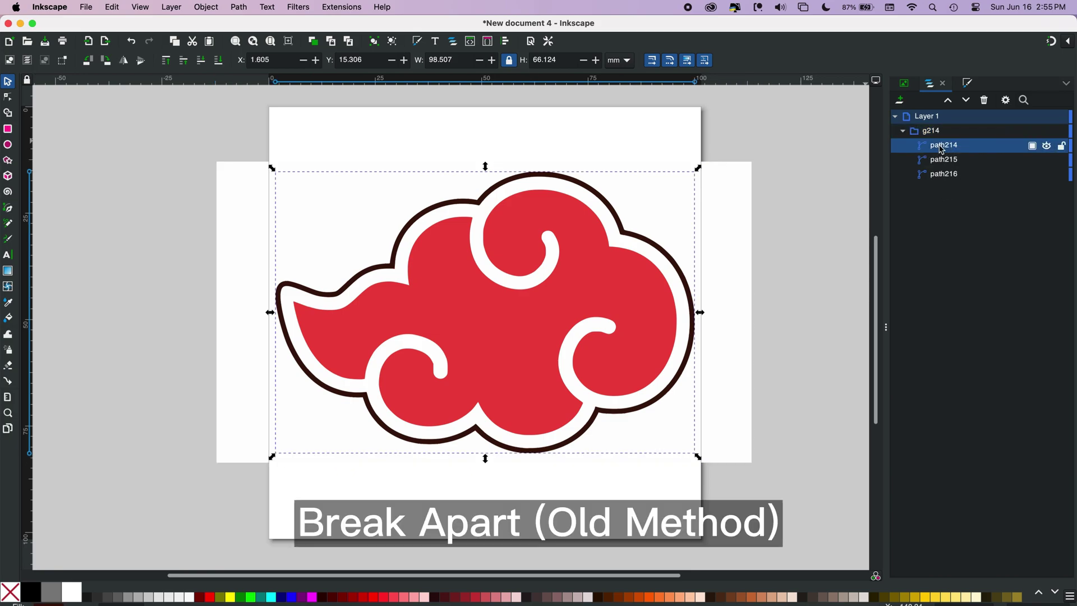
shift+click(941, 174)
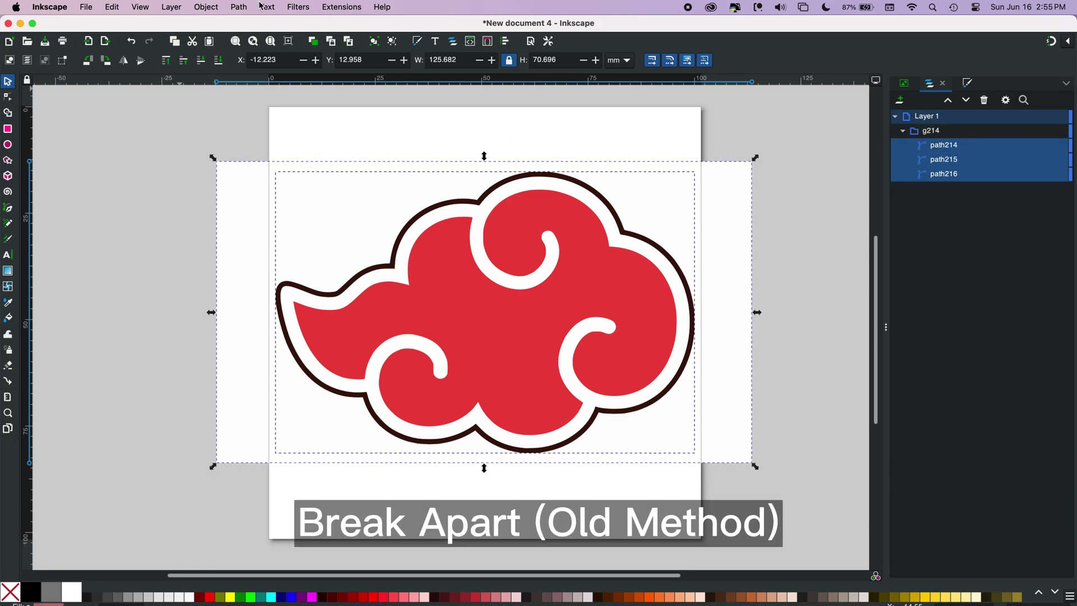
click(238, 8)
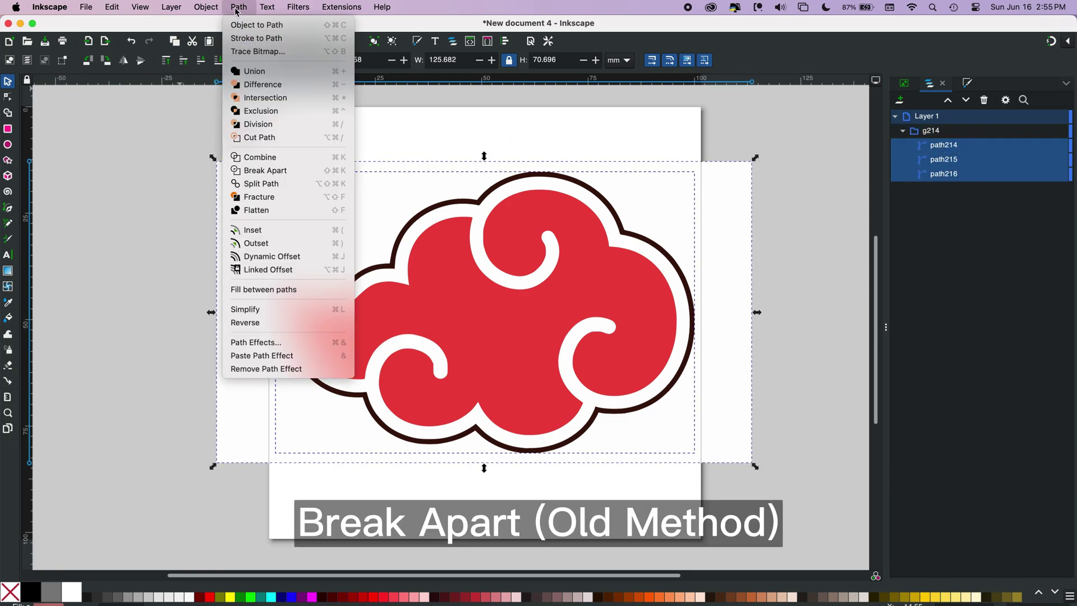
click(287, 170)
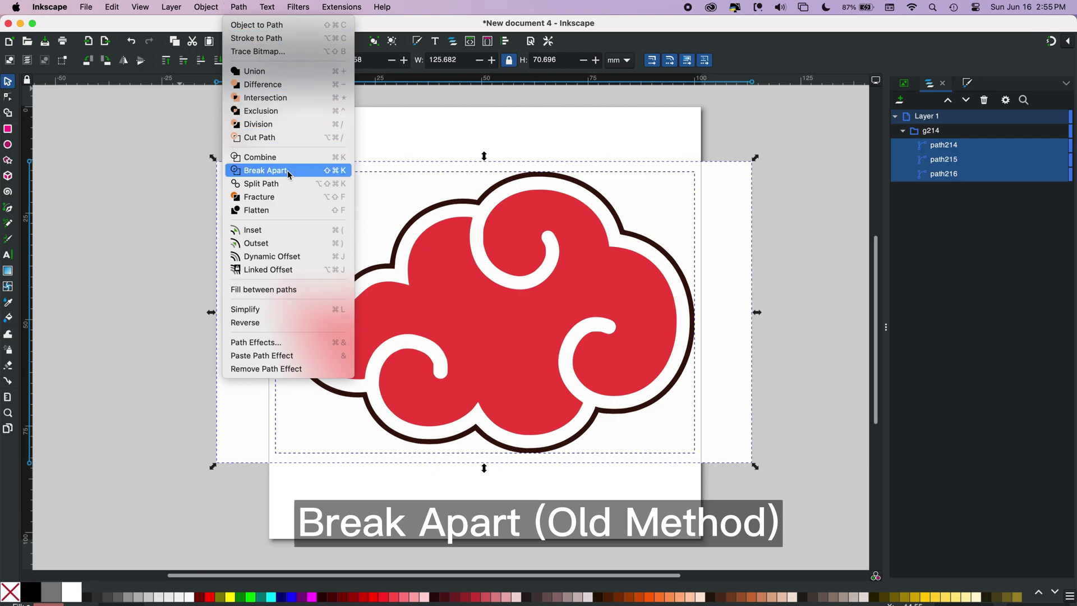
click(782, 164)
scroll(990, 333, down, 15)
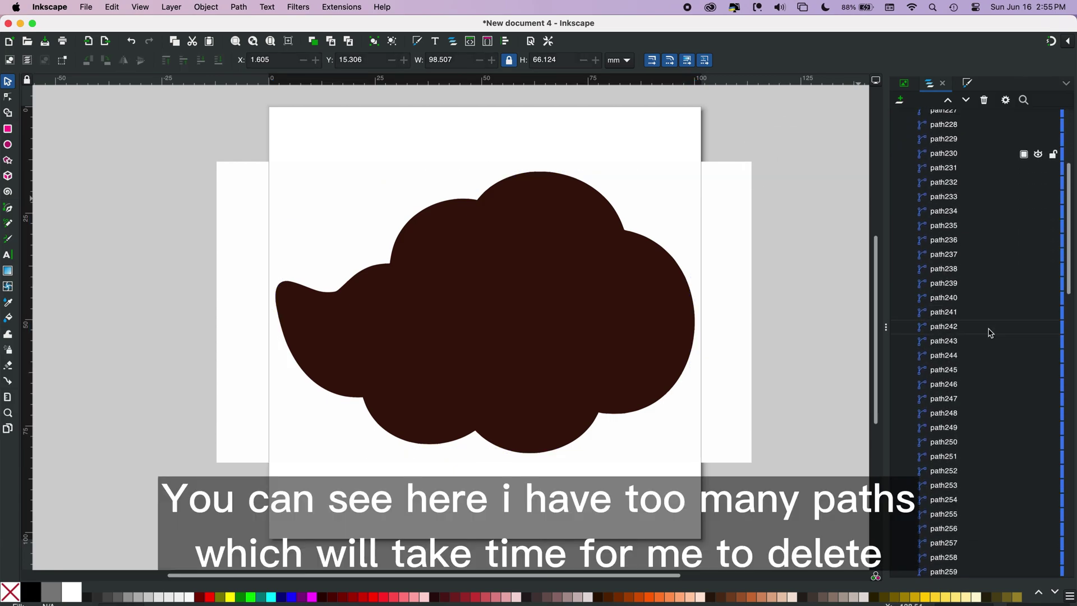
scroll(990, 333, down, 15)
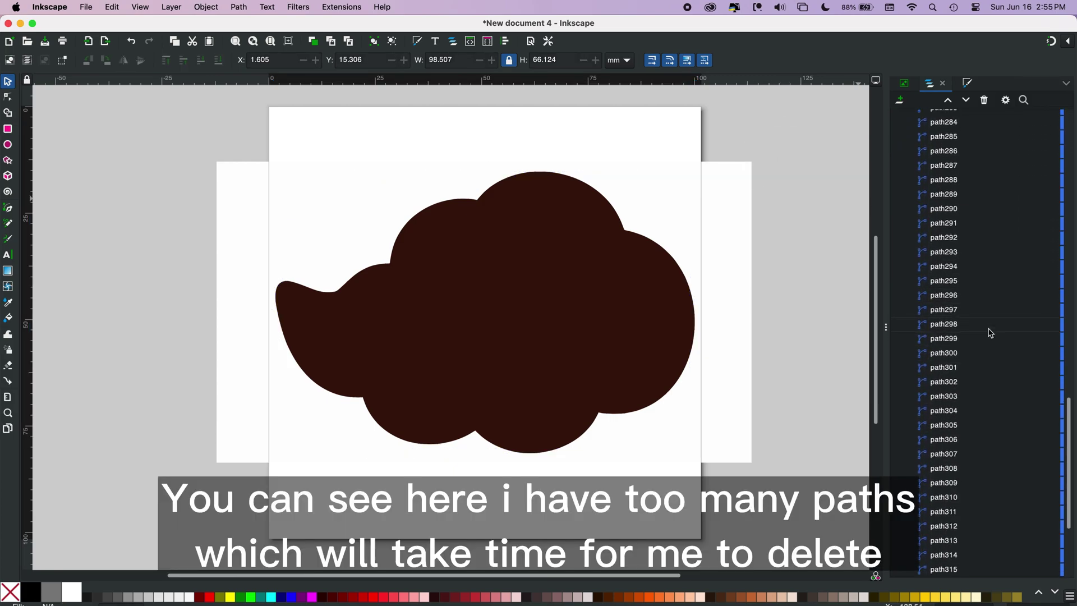
scroll(990, 332, up, 15)
scroll(990, 332, up, 5)
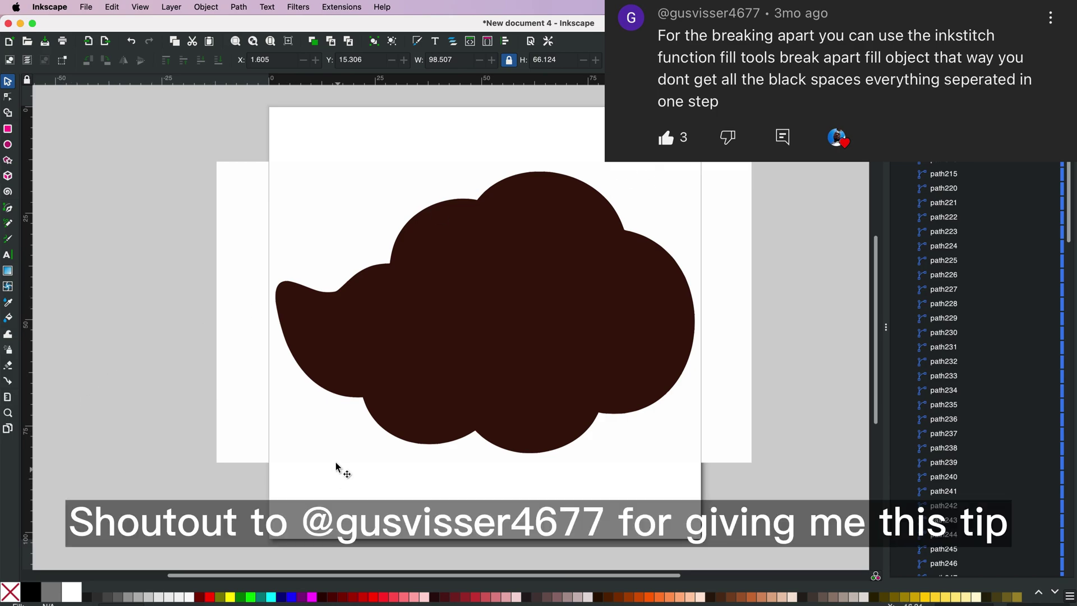
- Undo the Break Apart of the traced paths
click(314, 428)
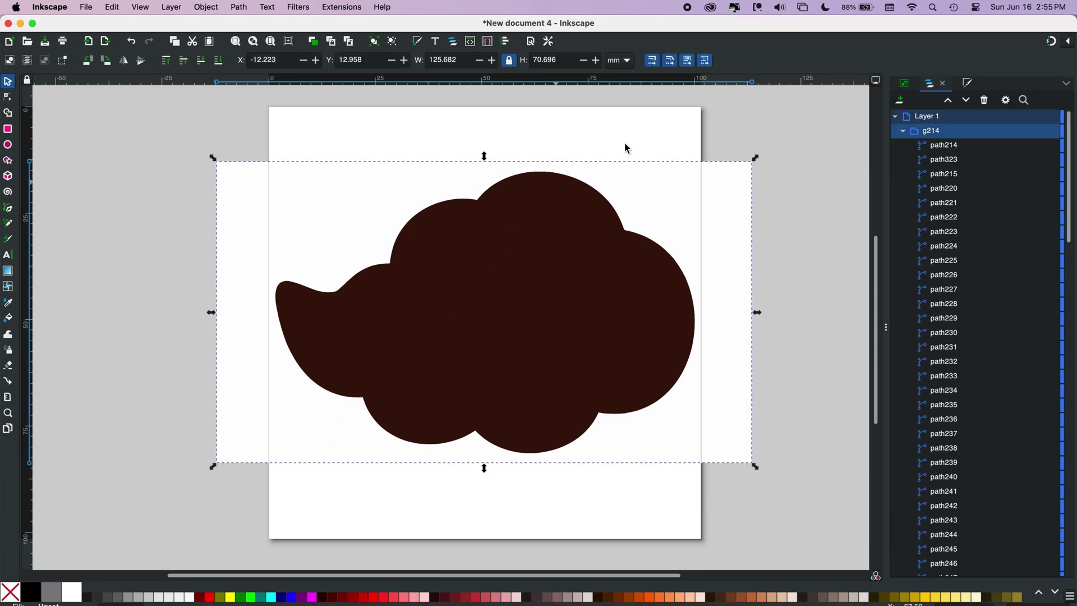
click(789, 116)
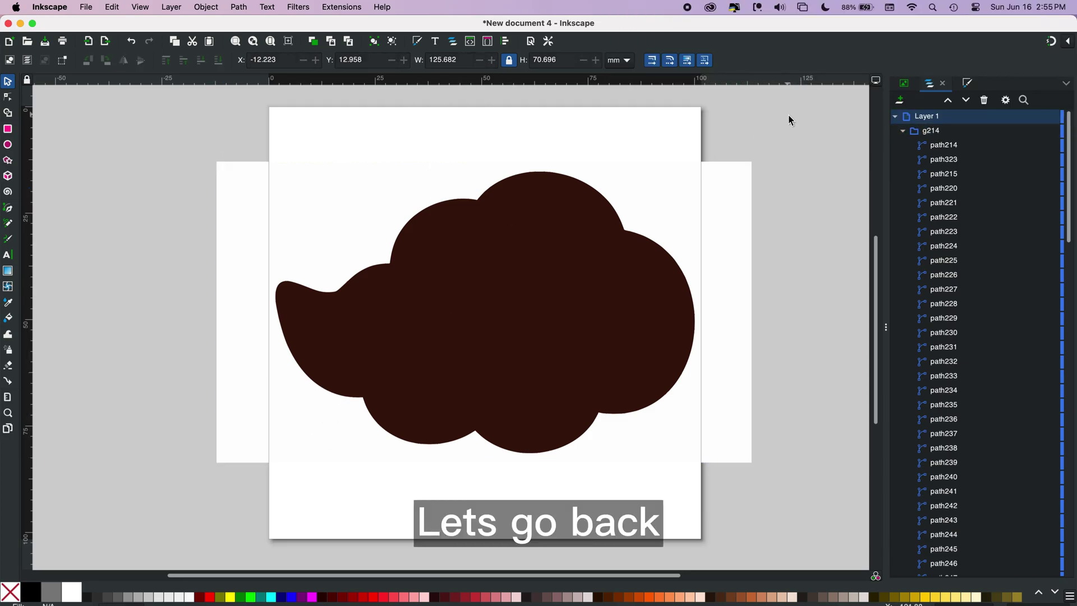
click(132, 42)
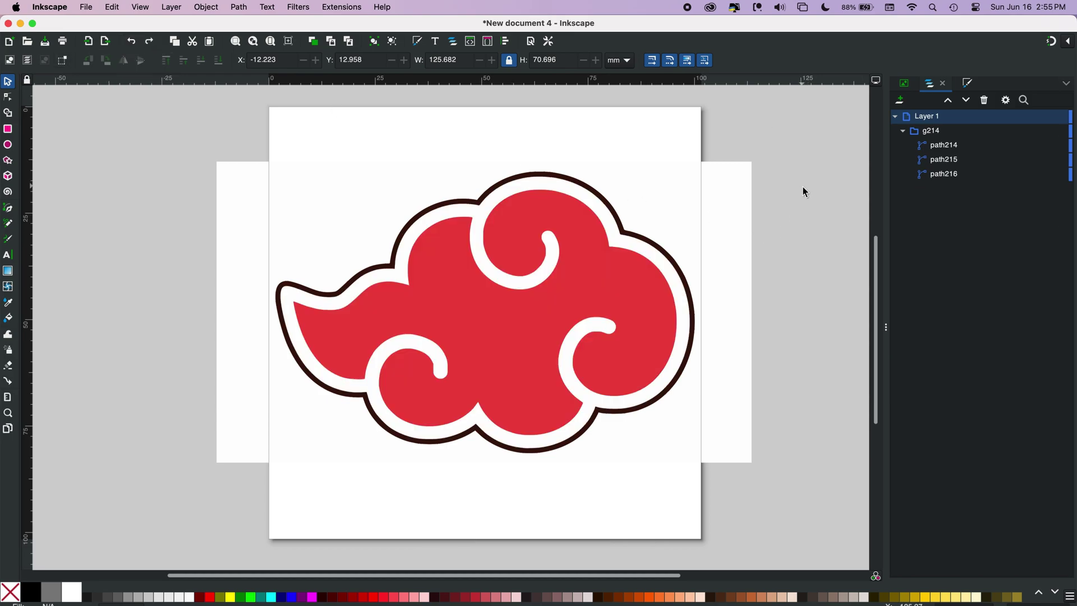
- Split the traced group with Ink/Stitch's Break Apart Fill Objects using the Simple method, and expand the group to list its paths
click(930, 131)
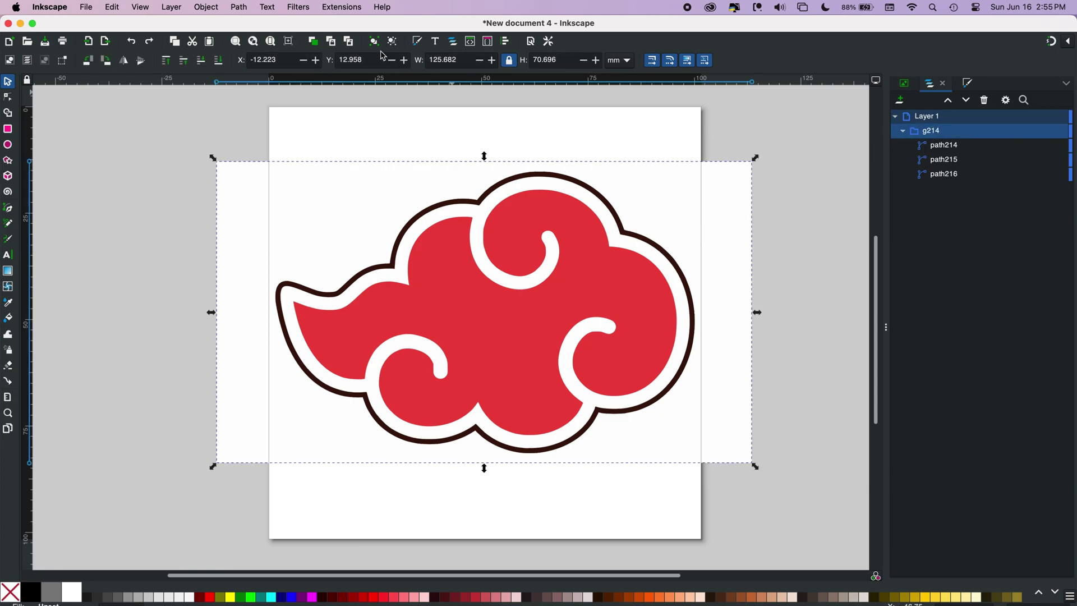
click(346, 10)
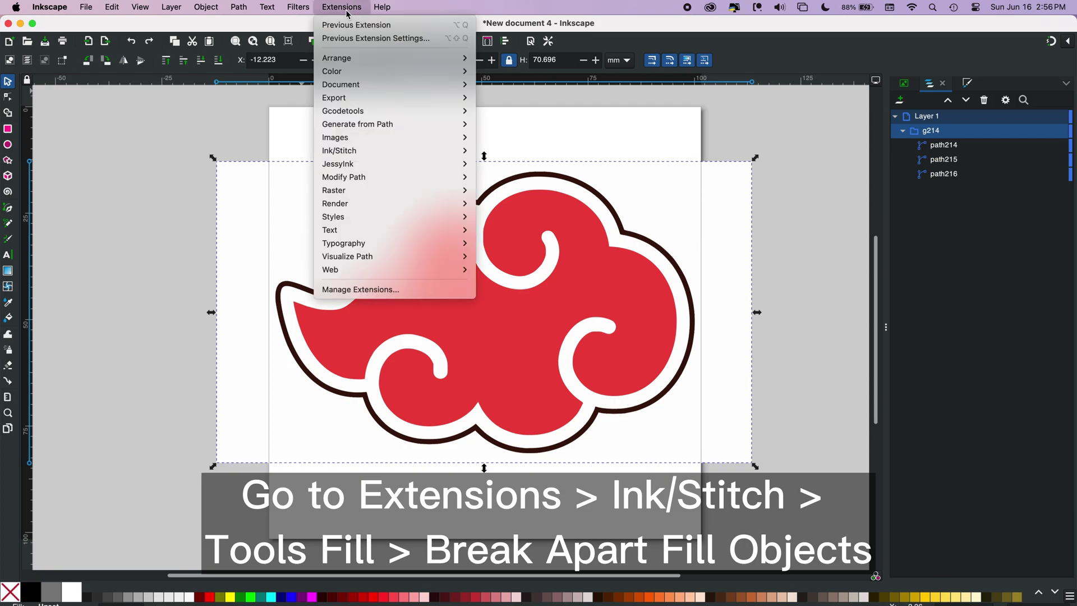
mouse_move(393, 150)
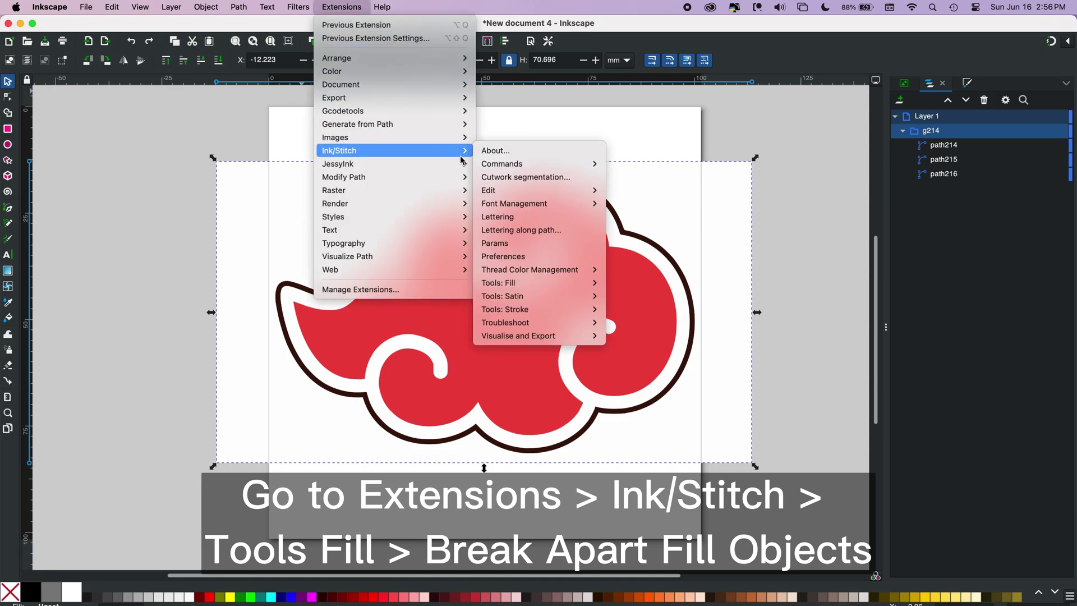
mouse_move(525, 284)
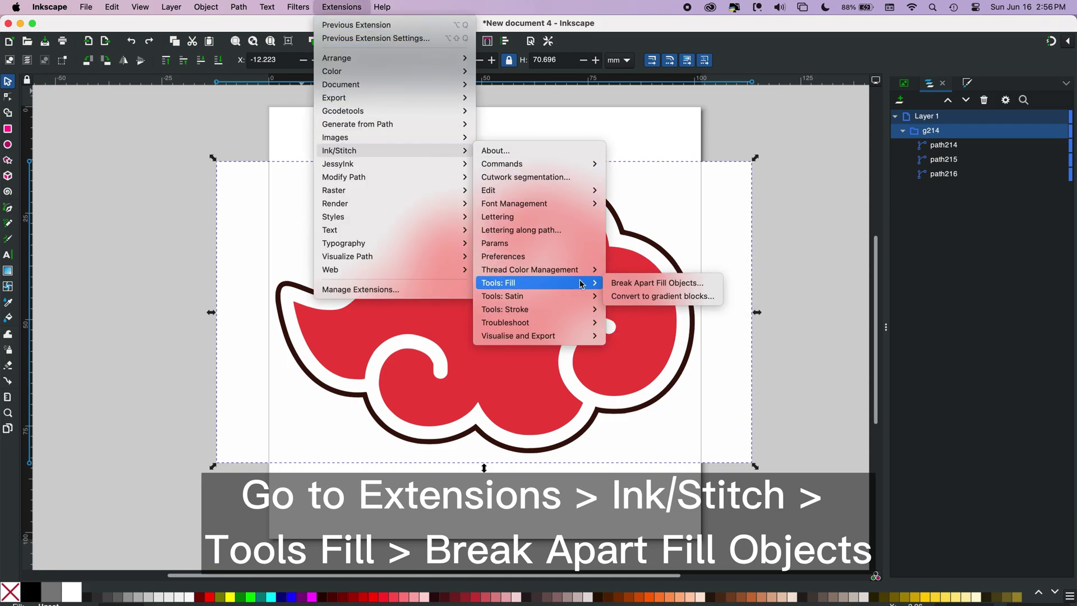
click(624, 283)
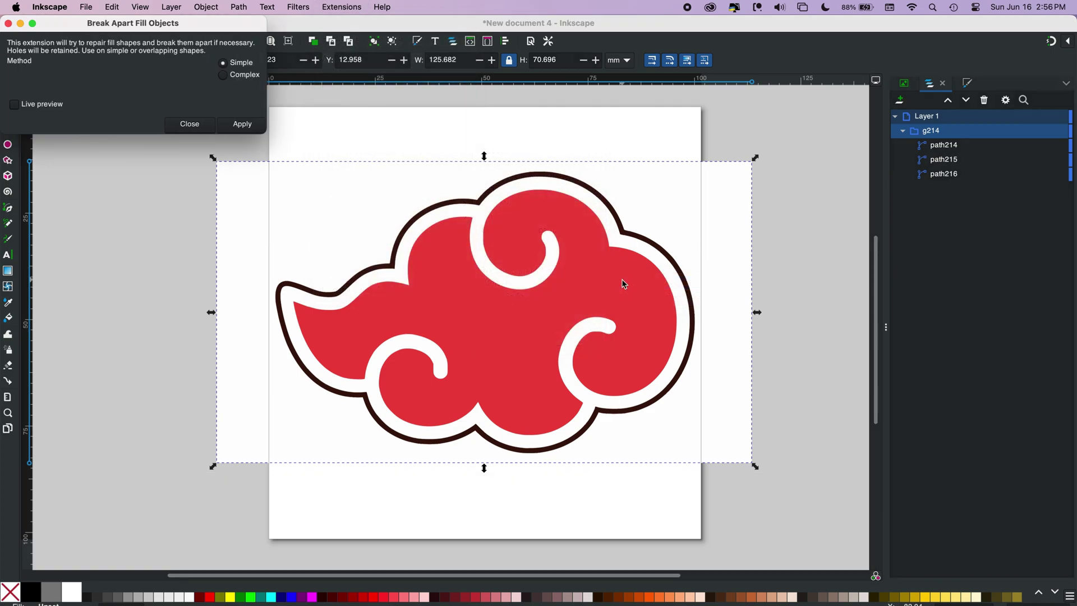
click(243, 125)
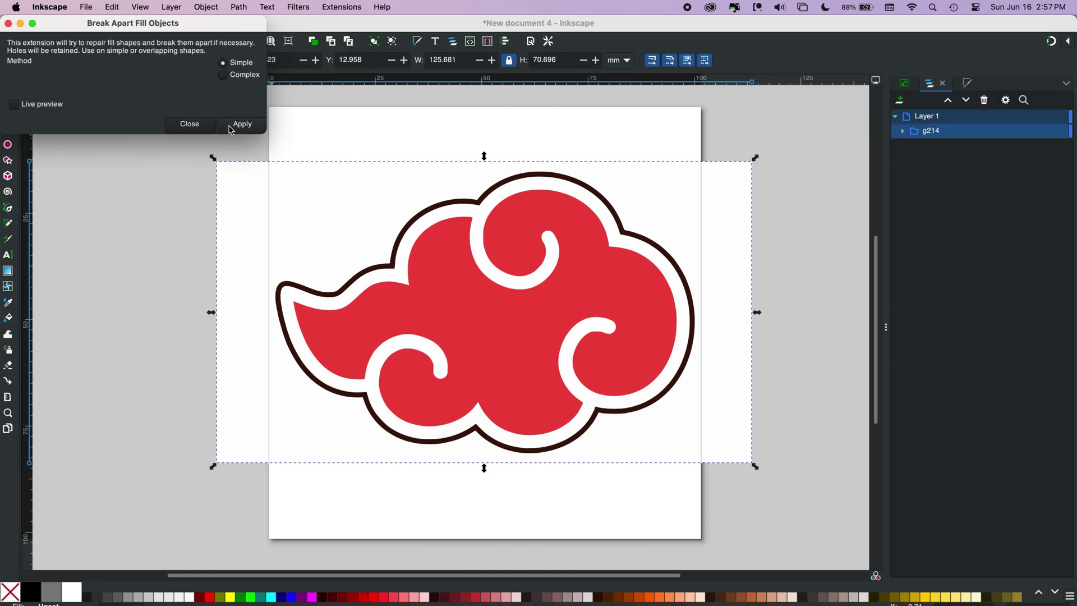
click(205, 129)
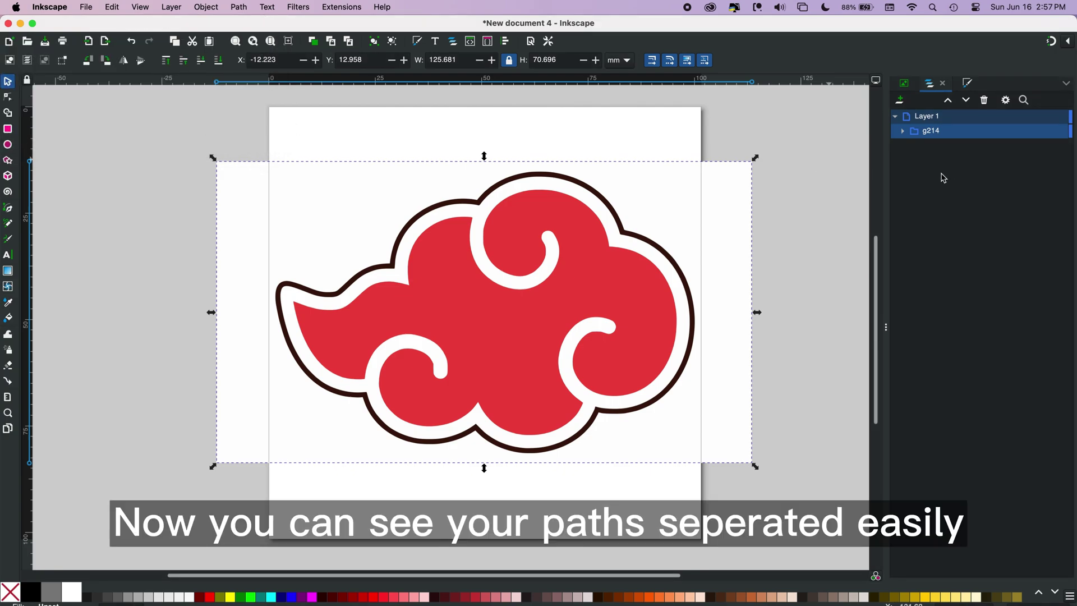
click(904, 132)
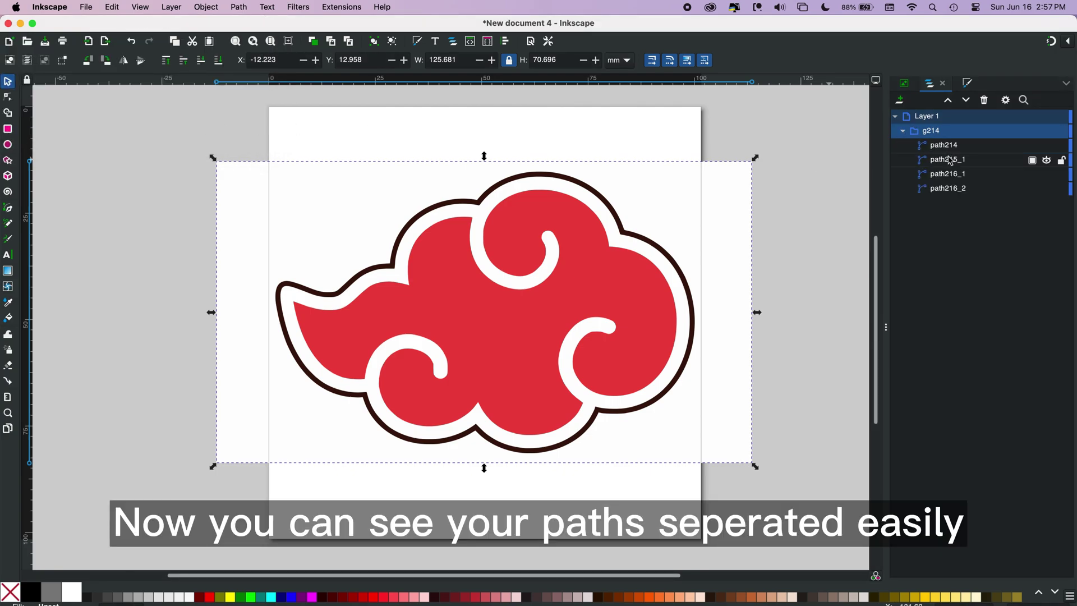
- Identify the white background path by toggling its visibility, move it off the page, and delete it
click(861, 234)
click(735, 242)
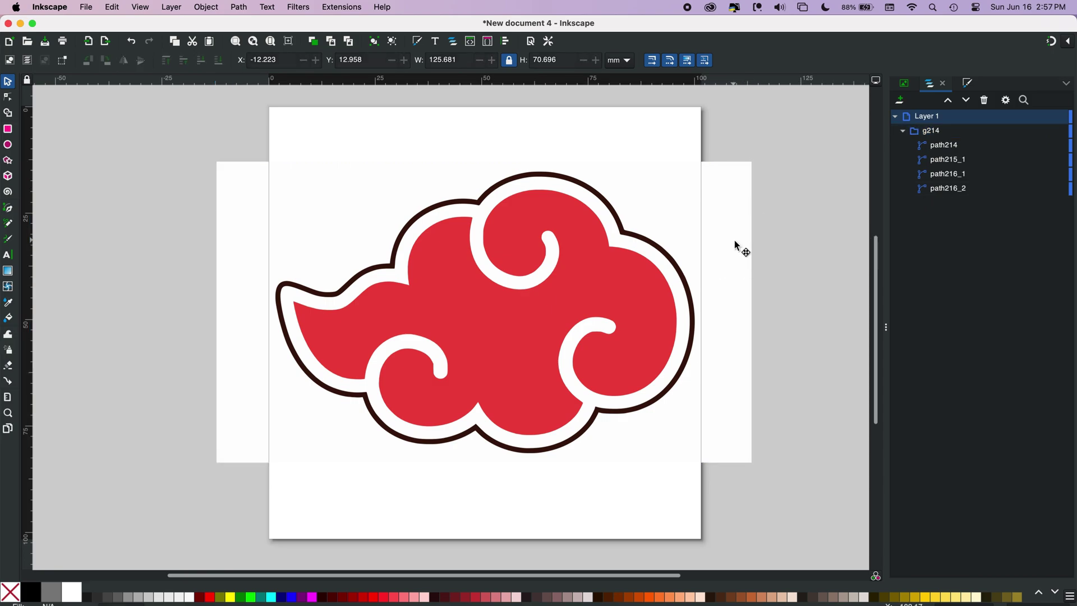
click(980, 190)
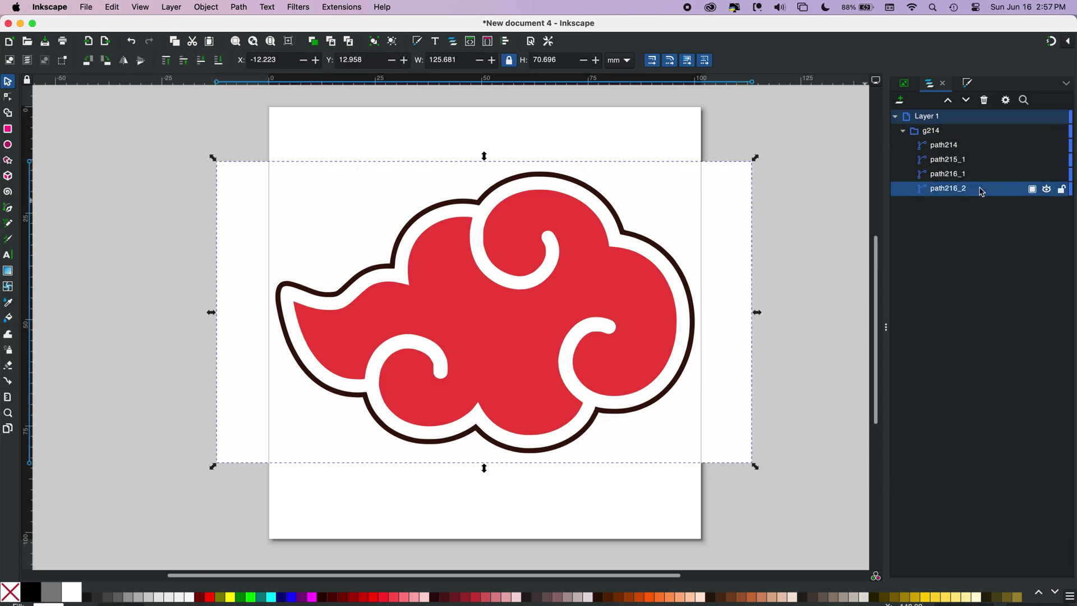
click(1047, 190)
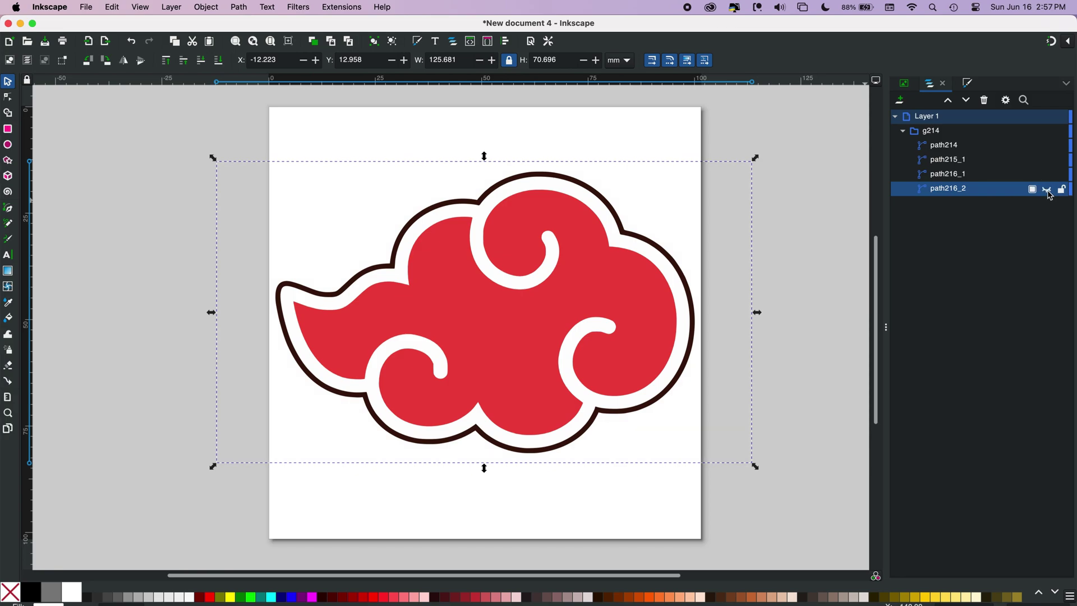
click(1048, 191)
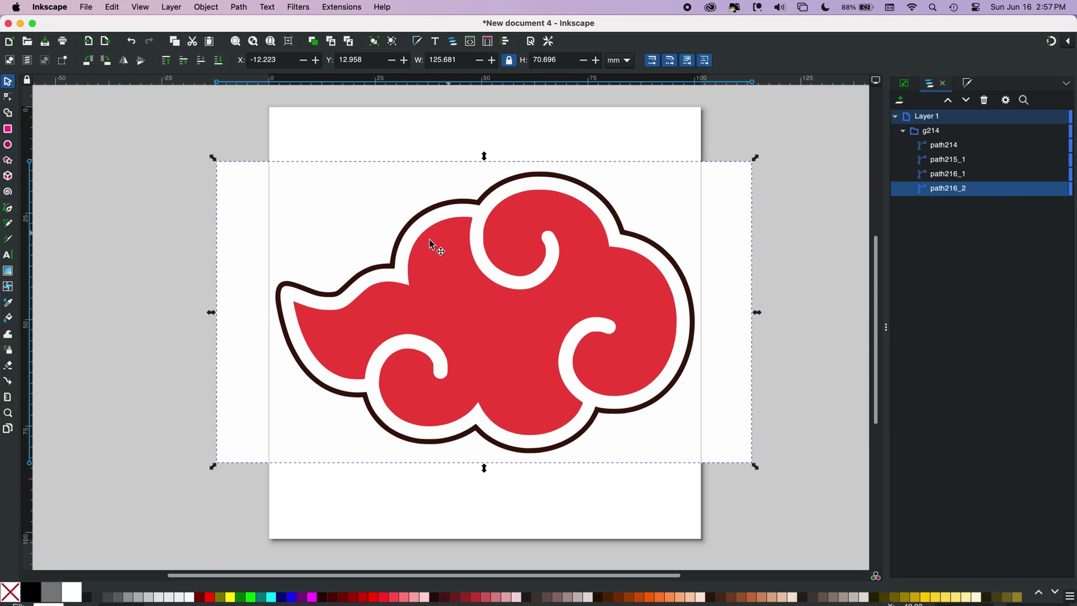
scroll(311, 242, left, 1)
drag(271, 240, 19, 243)
drag(187, 197, 86, 202)
drag(282, 197, 151, 193)
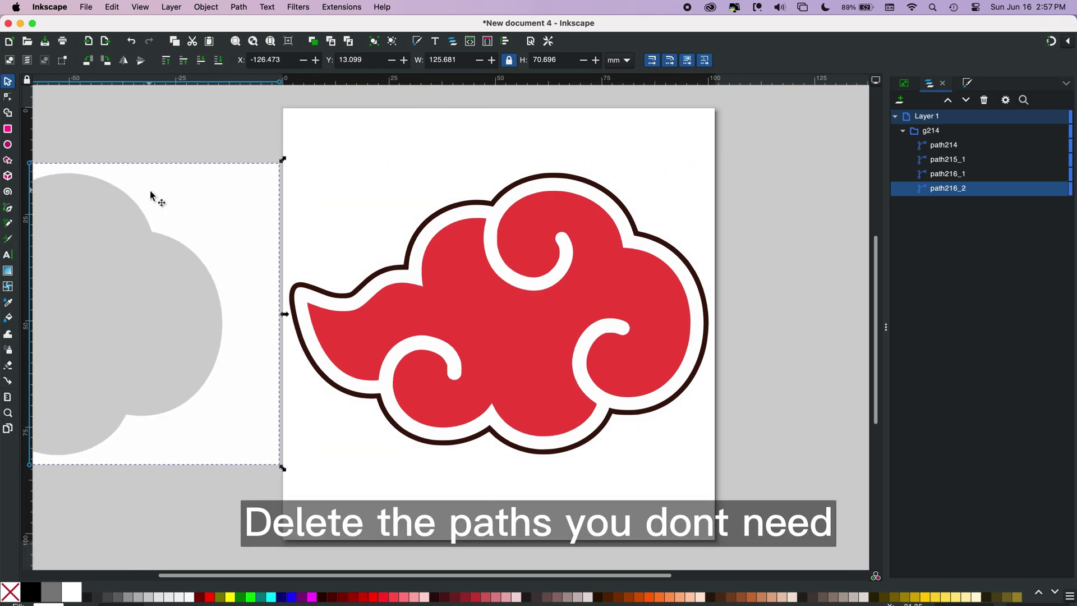
key(Delete)
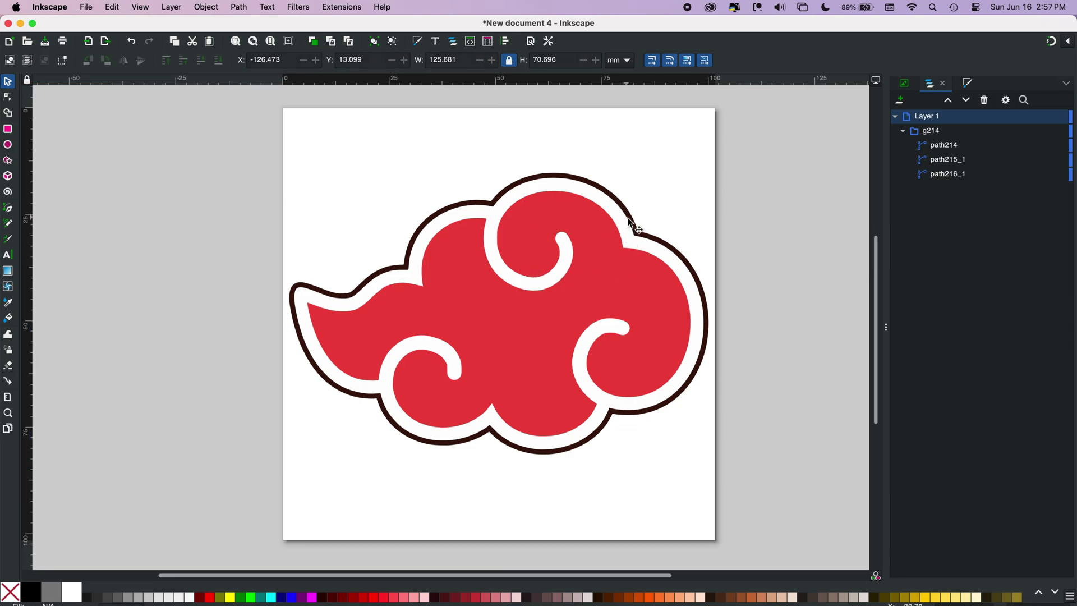
- Break apart the cloud's dark outline path into separate paths
click(629, 228)
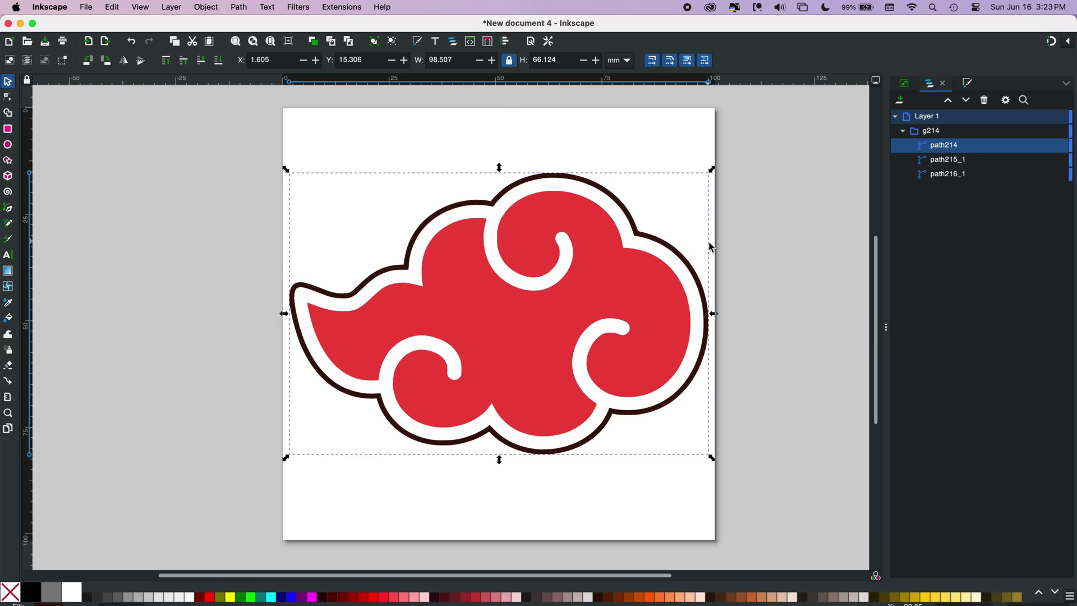
click(967, 84)
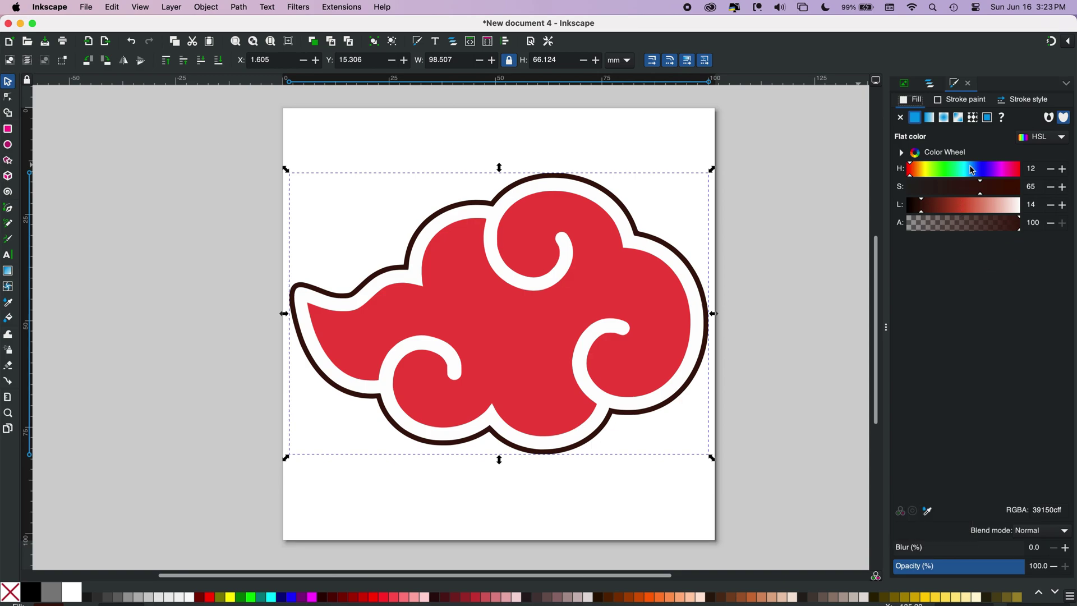
key(ctrl+shift+l)
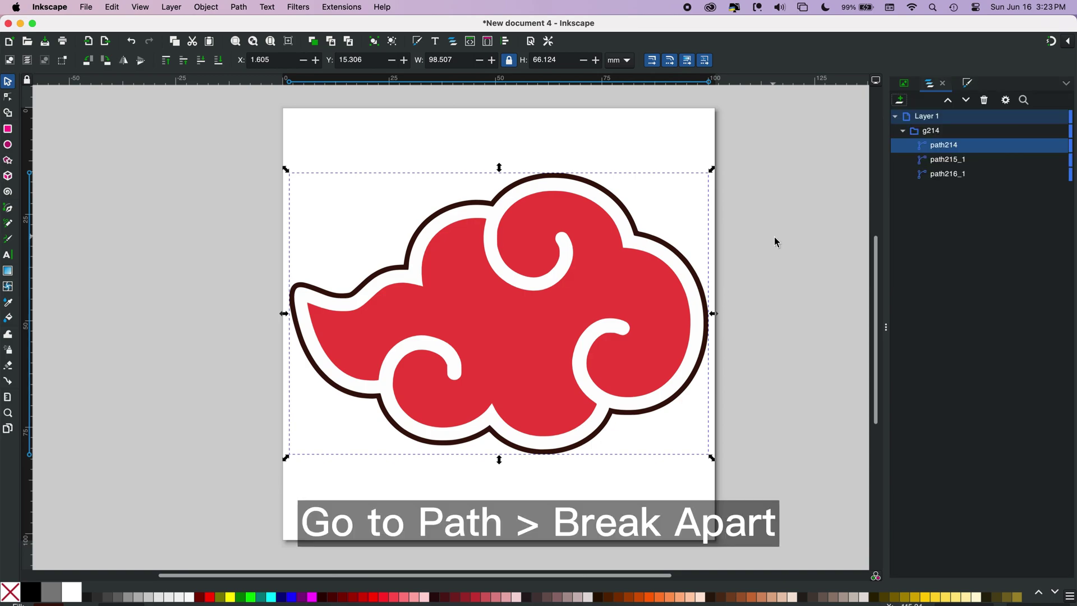
click(238, 7)
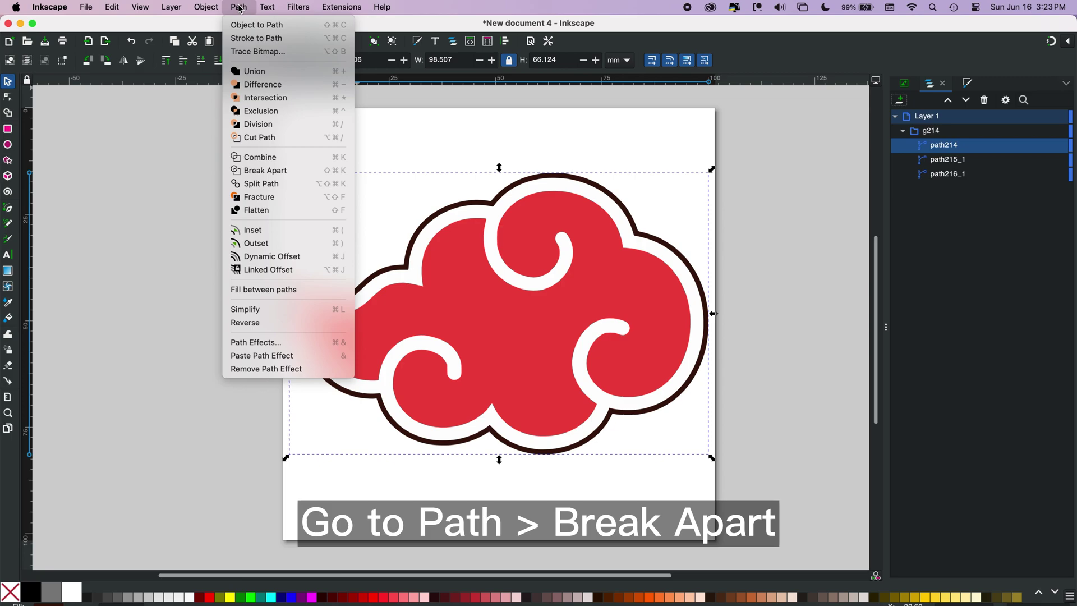
click(277, 170)
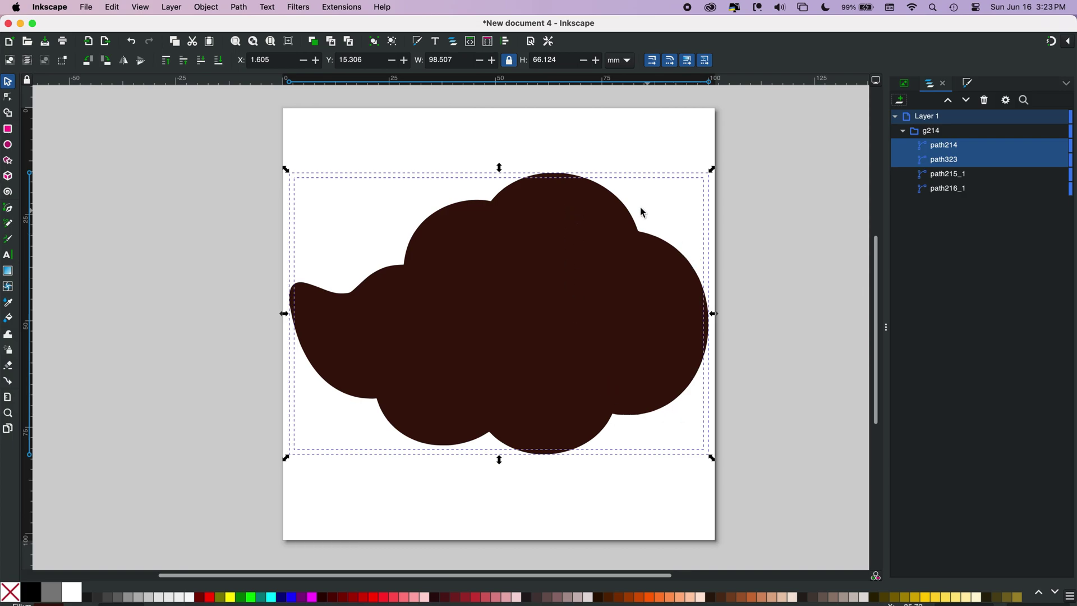
- Give the larger dark cloud path, path214, a flat black stroke and remove its fill
shift+click(658, 251)
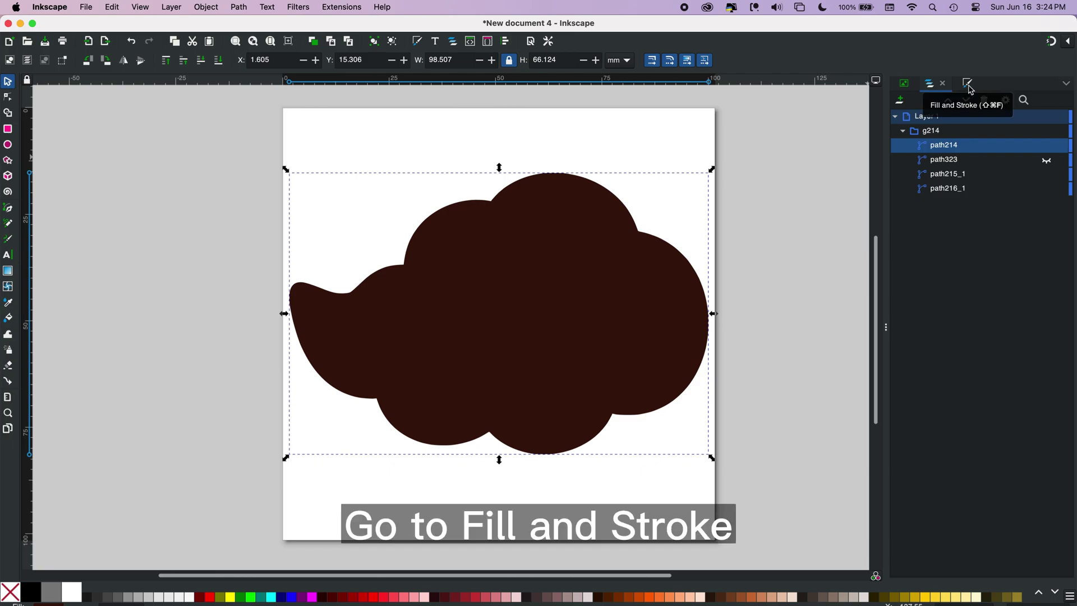
click(969, 84)
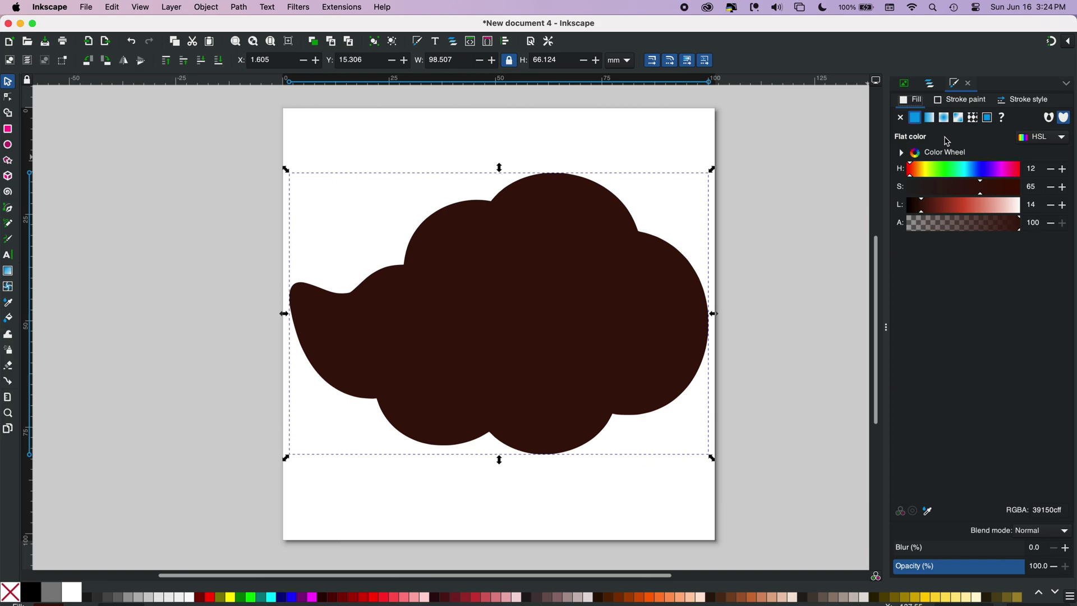
click(941, 103)
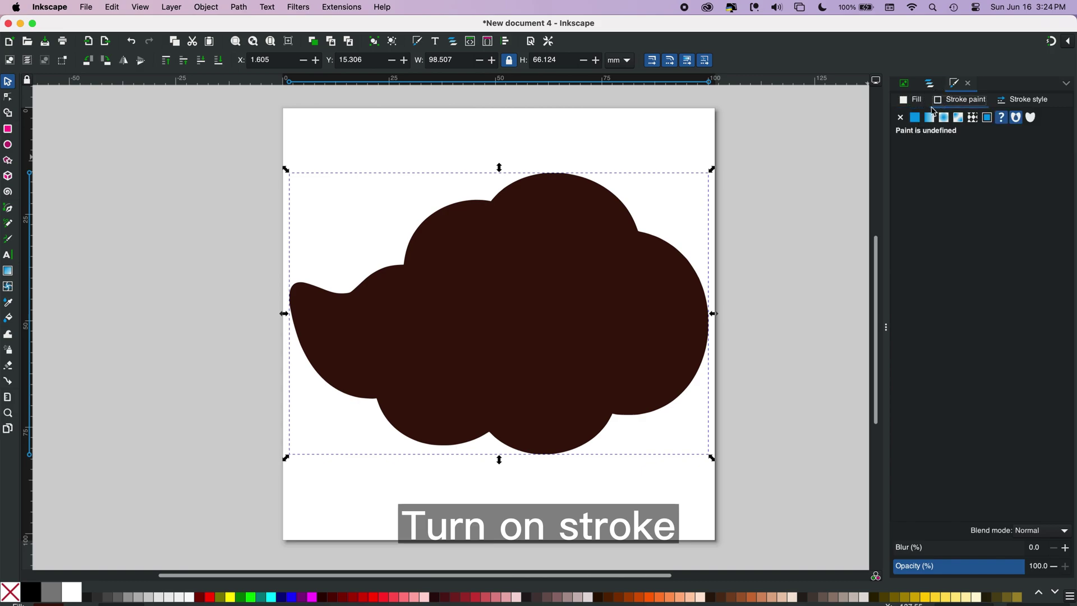
click(916, 119)
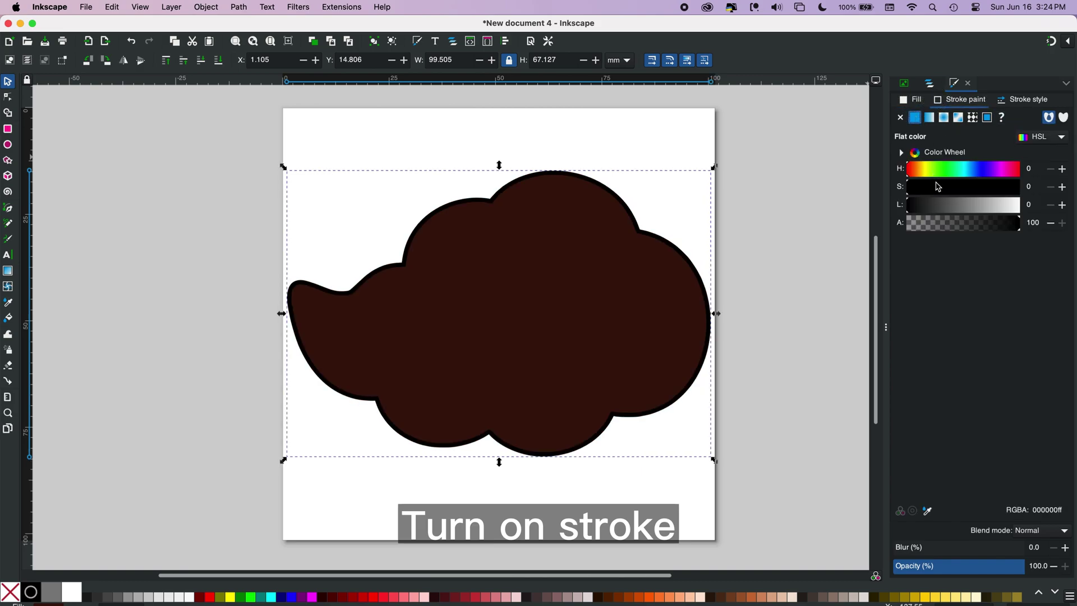
click(912, 100)
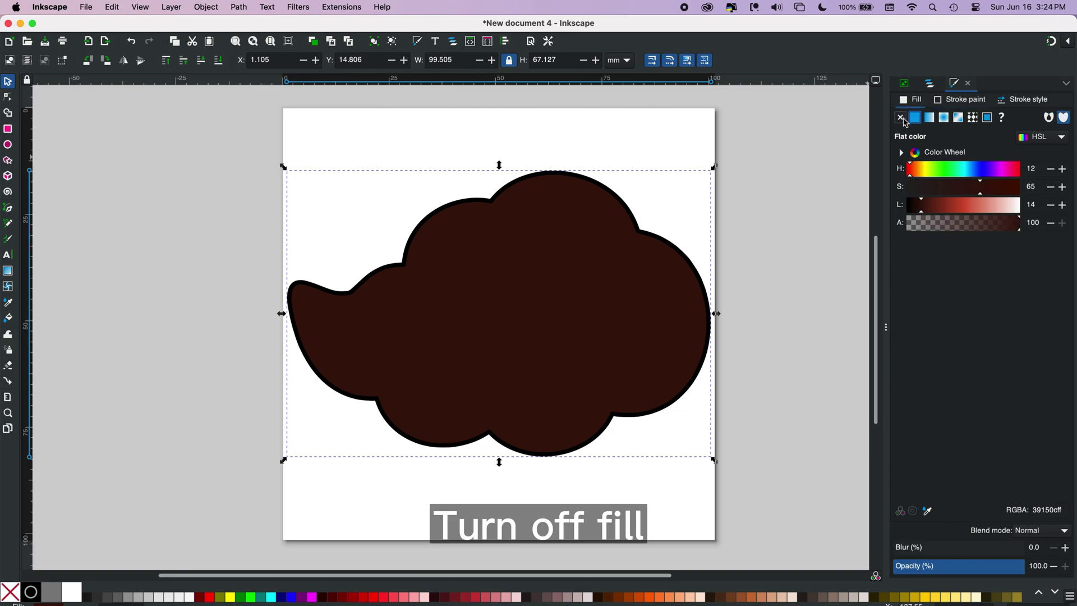
click(901, 118)
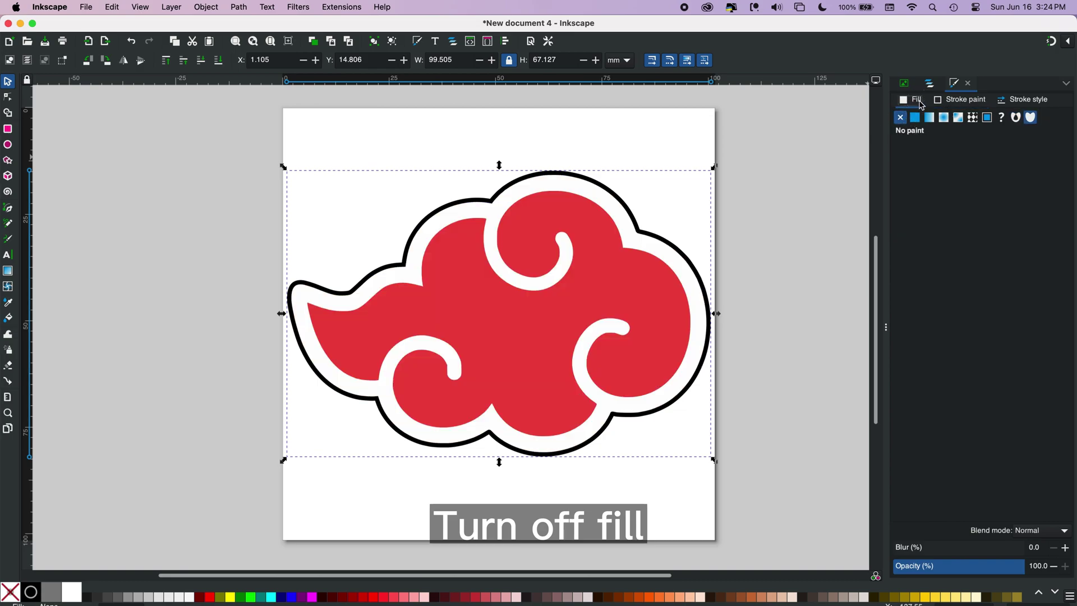
- Unhide the inner dark cloud path, path323, and delete it
click(931, 84)
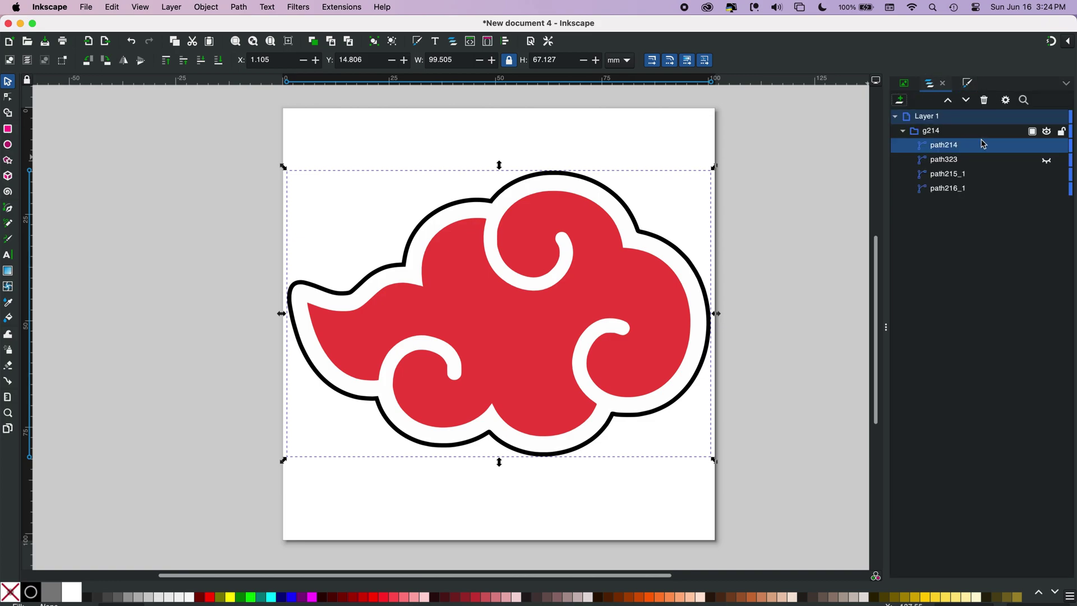
click(979, 162)
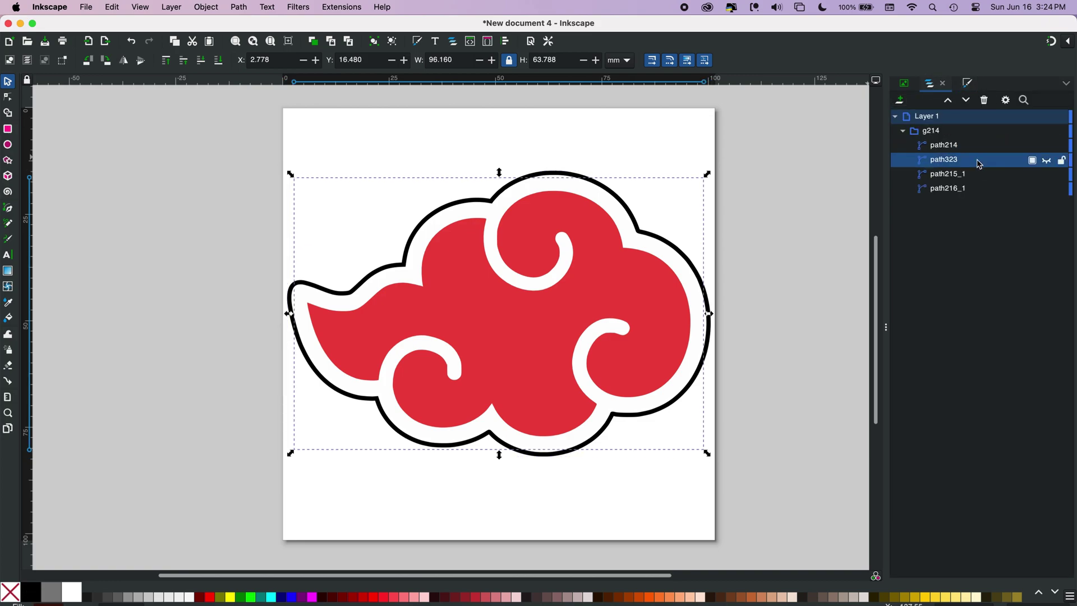
click(1048, 162)
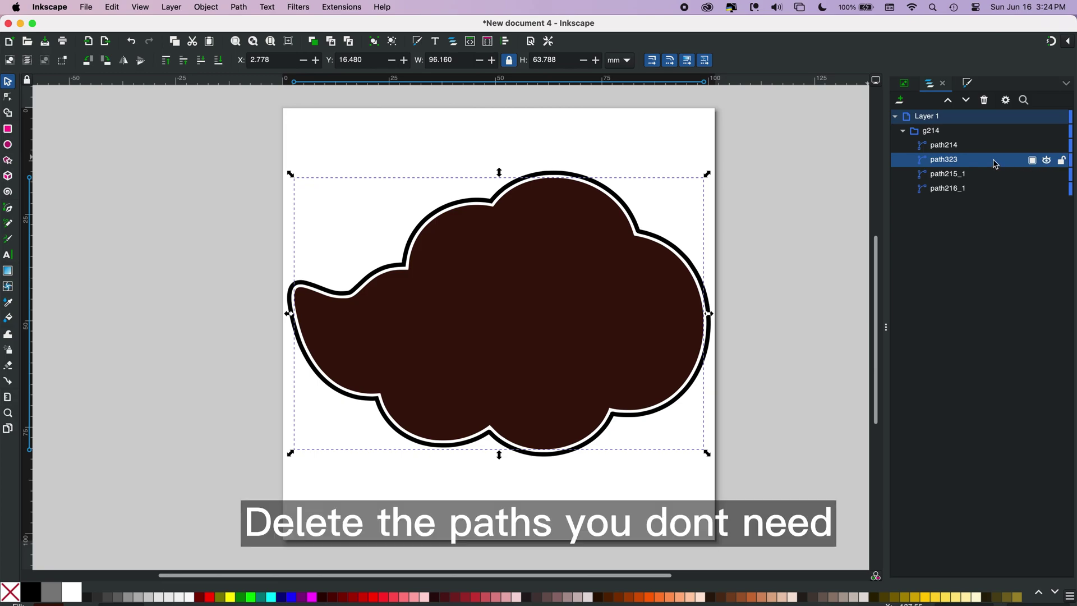
key(Delete)
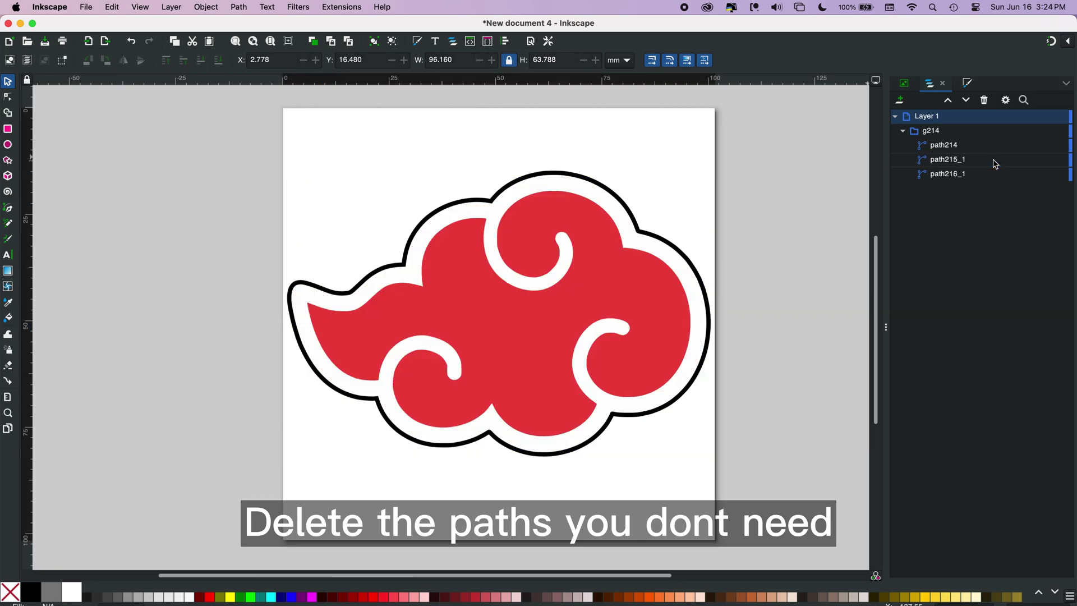
- Check which shape path214 is by toggling its visibility, and set its stroke width to 1.8 mm
click(953, 145)
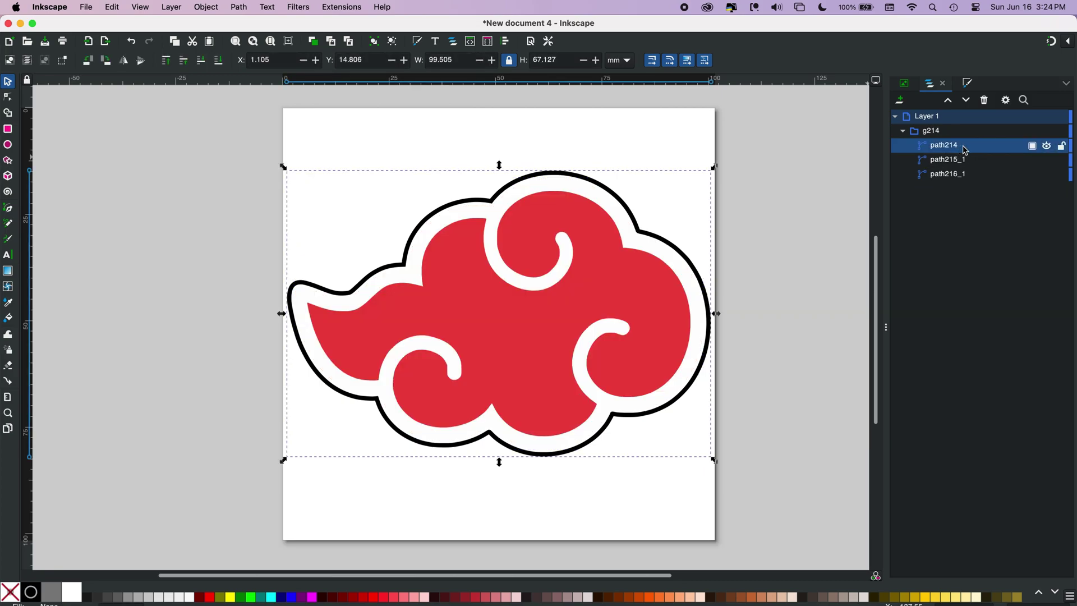
click(1046, 145)
click(1047, 146)
click(967, 83)
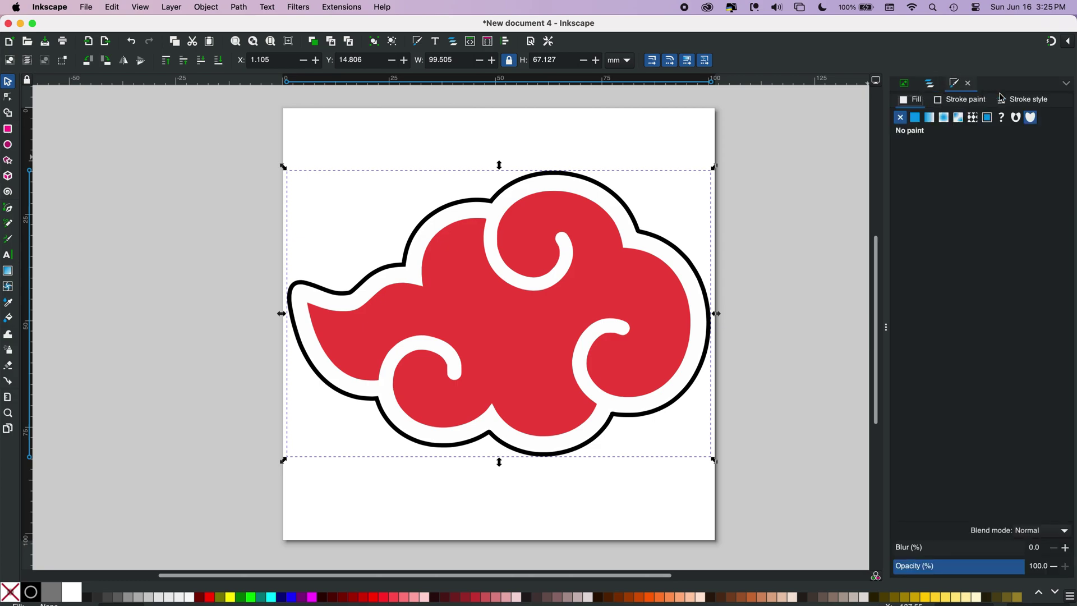
click(1021, 101)
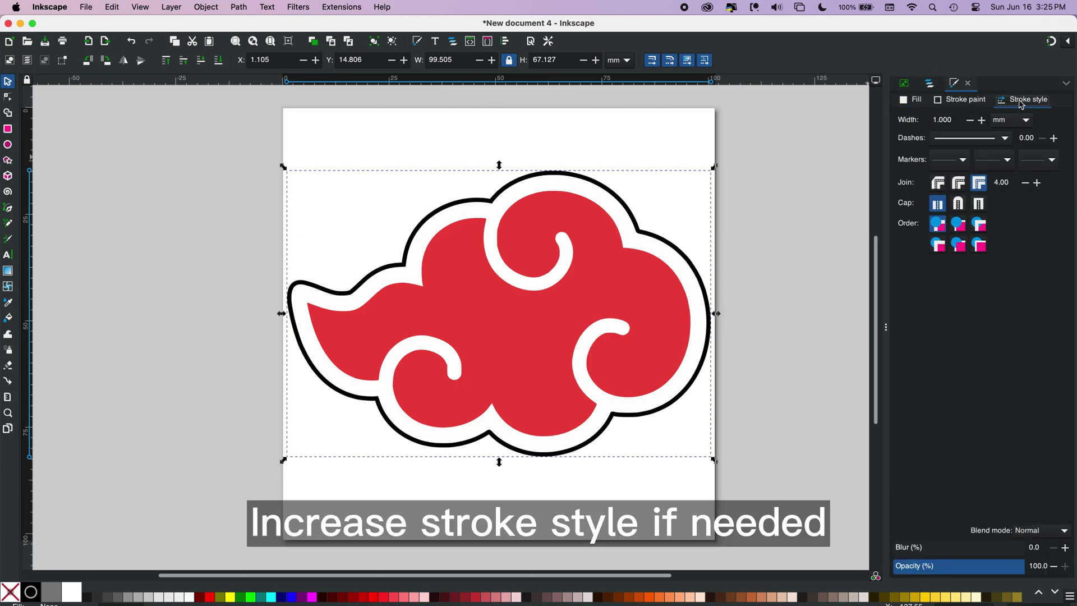
click(982, 120)
click(982, 120)
click(982, 120)
click(981, 120)
click(982, 120)
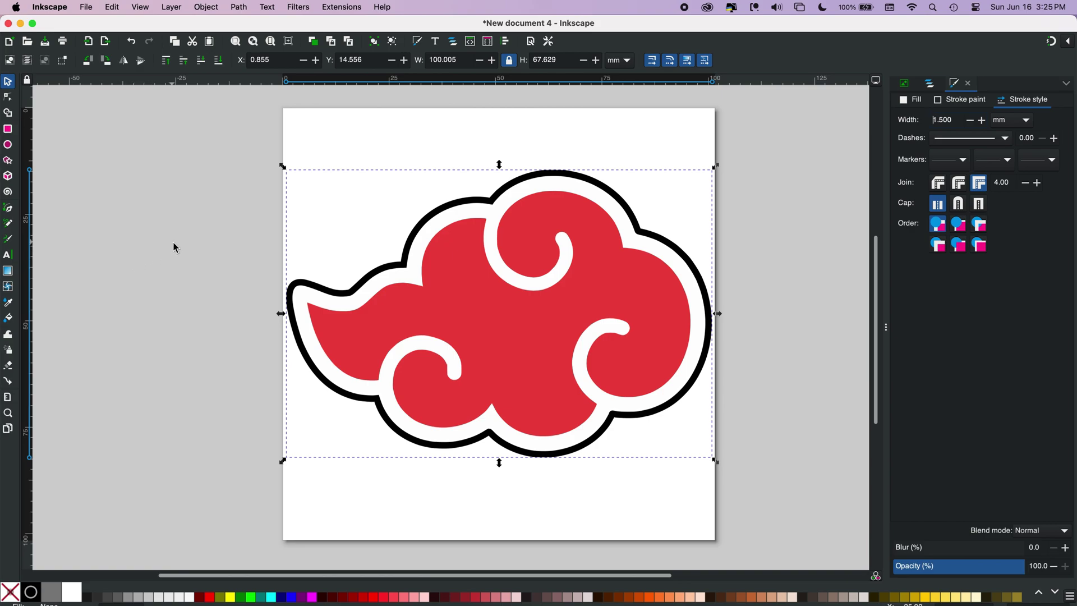
click(981, 120)
click(982, 120)
click(982, 120)
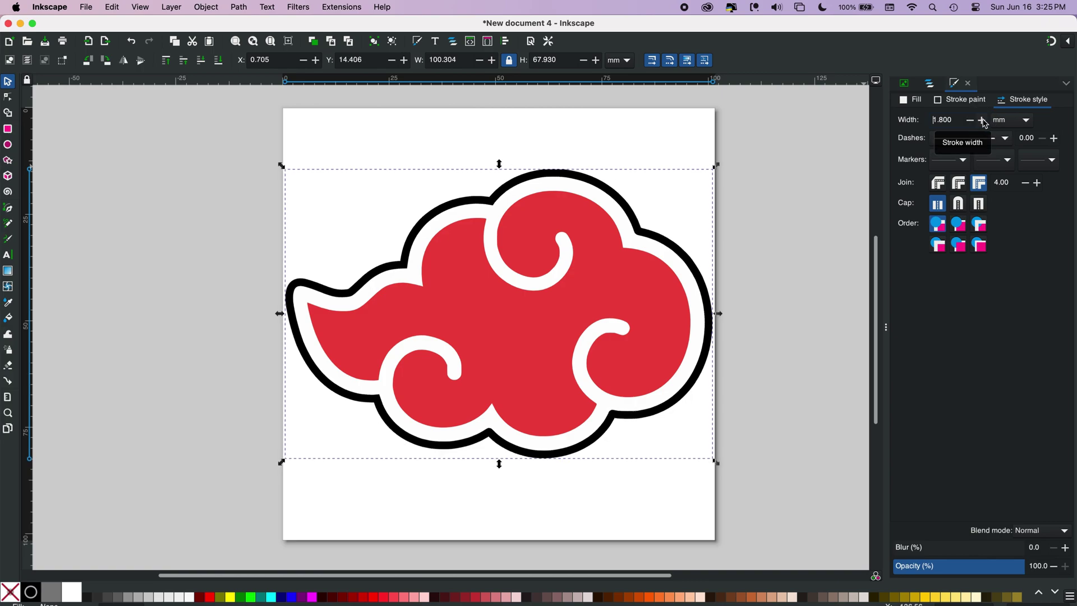
click(211, 272)
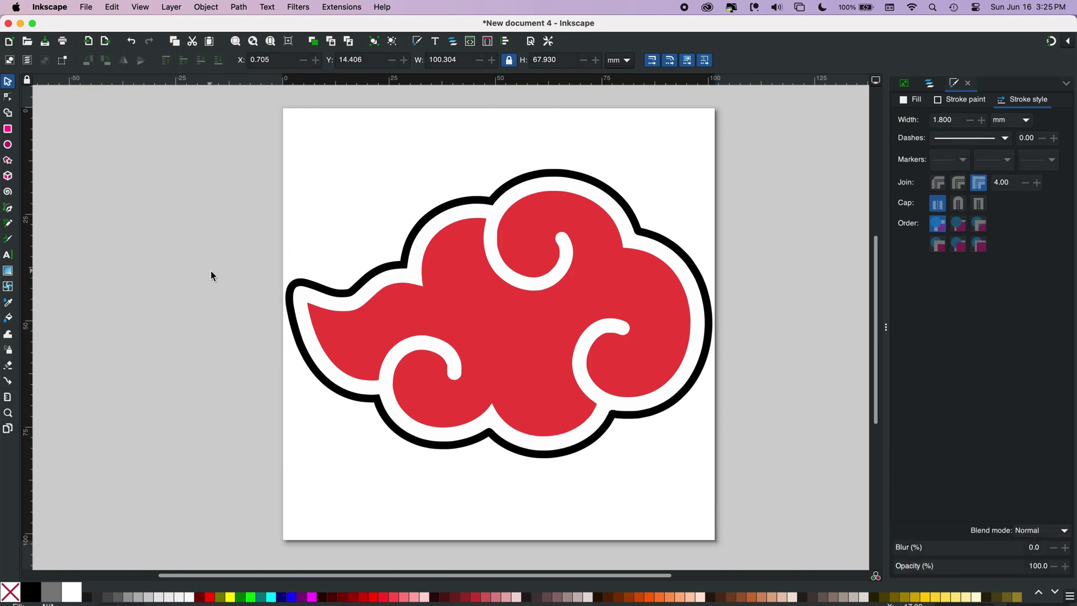
- Convert the black outline path214 to a satin column with Ink/Stitch's Convert Line to Satin
click(456, 207)
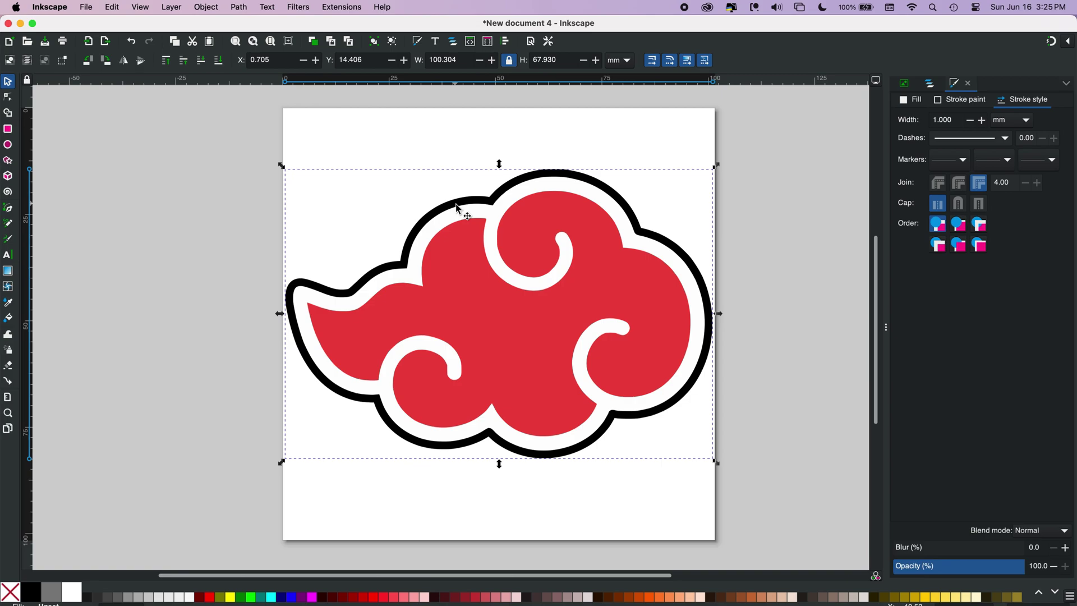
click(930, 83)
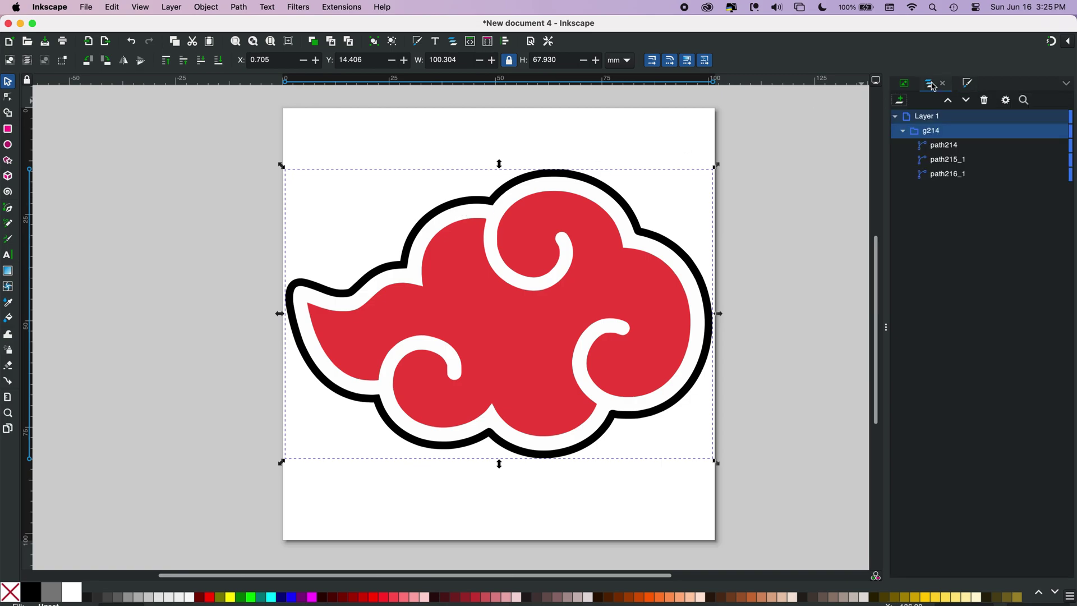
click(945, 146)
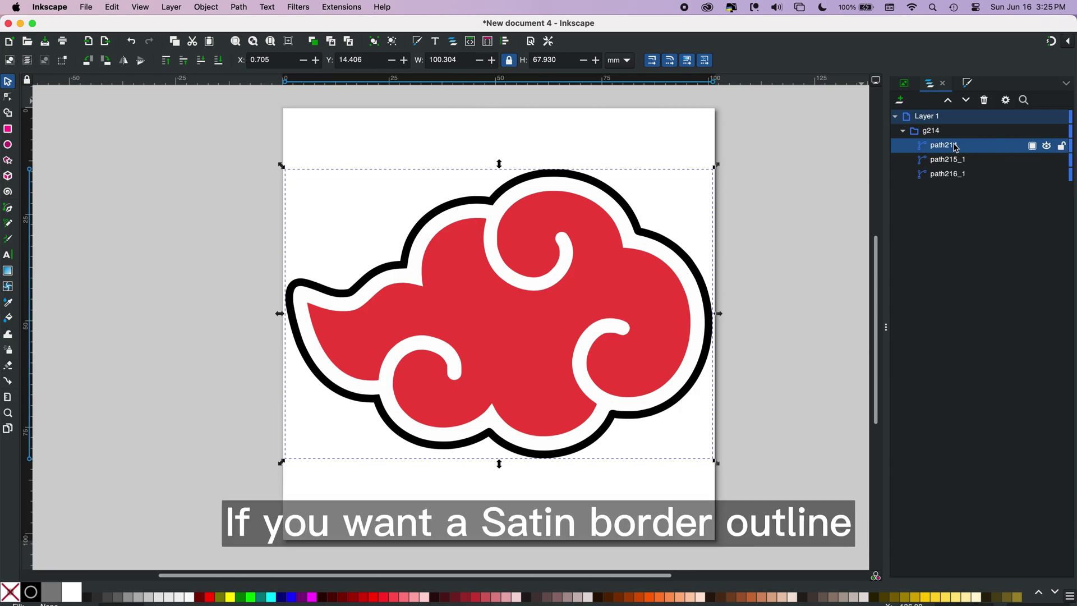
click(1047, 146)
click(1047, 145)
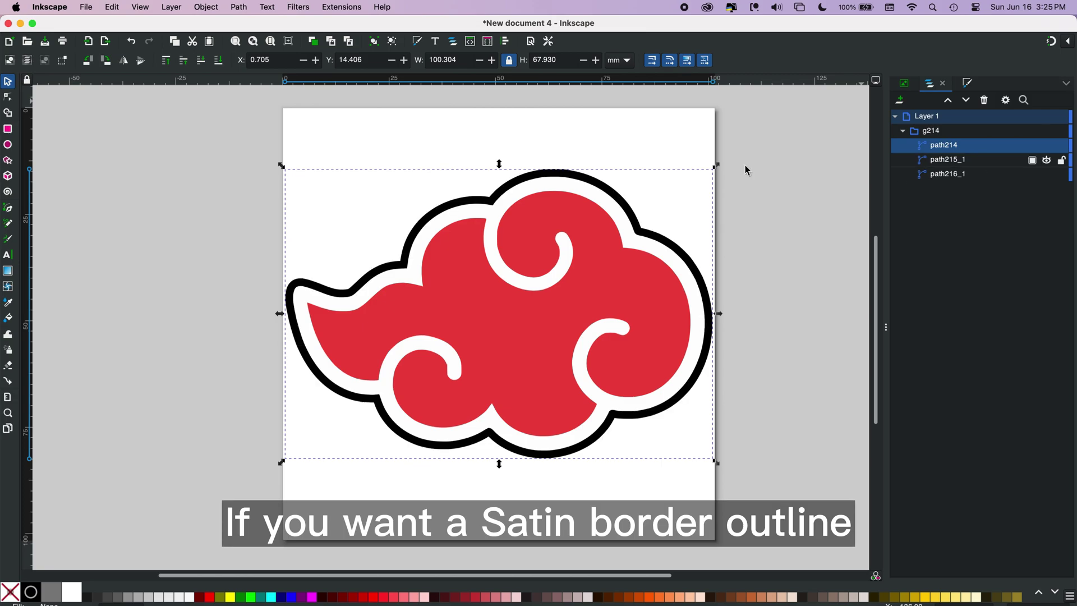
click(348, 7)
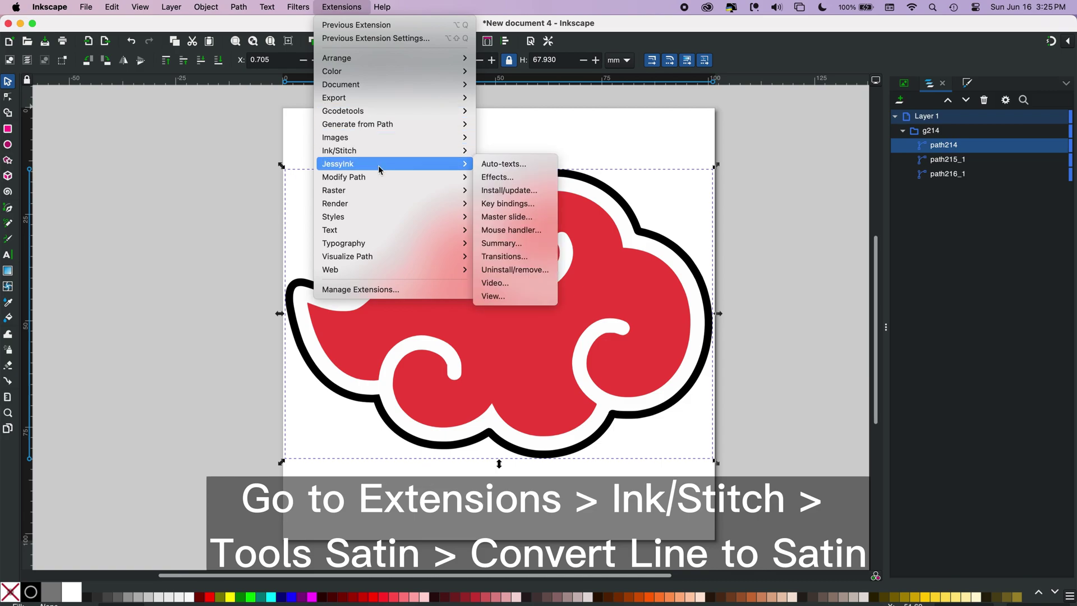
mouse_move(377, 157)
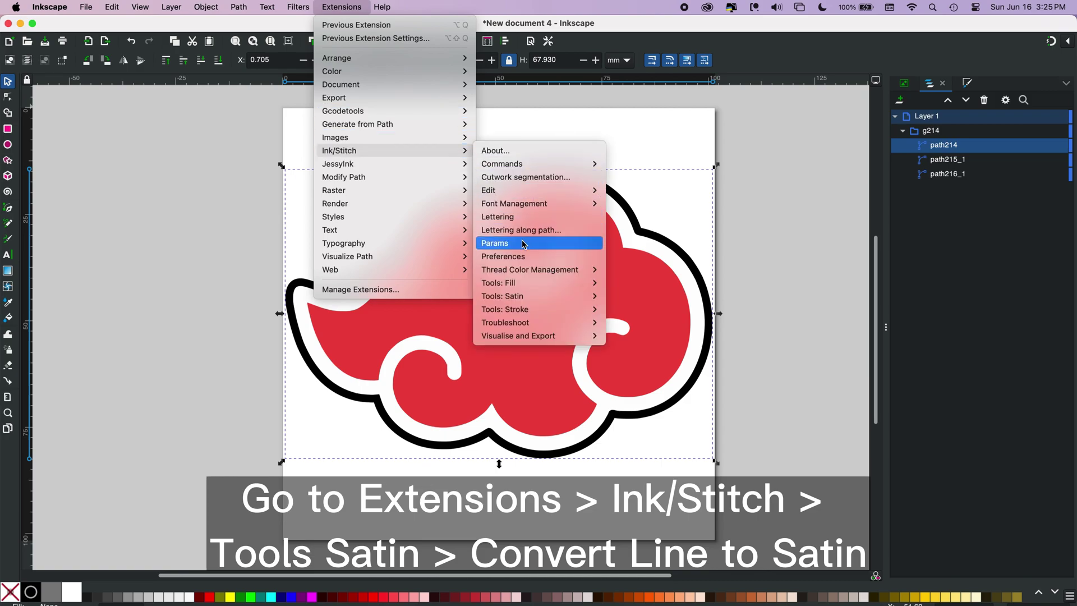
mouse_move(513, 297)
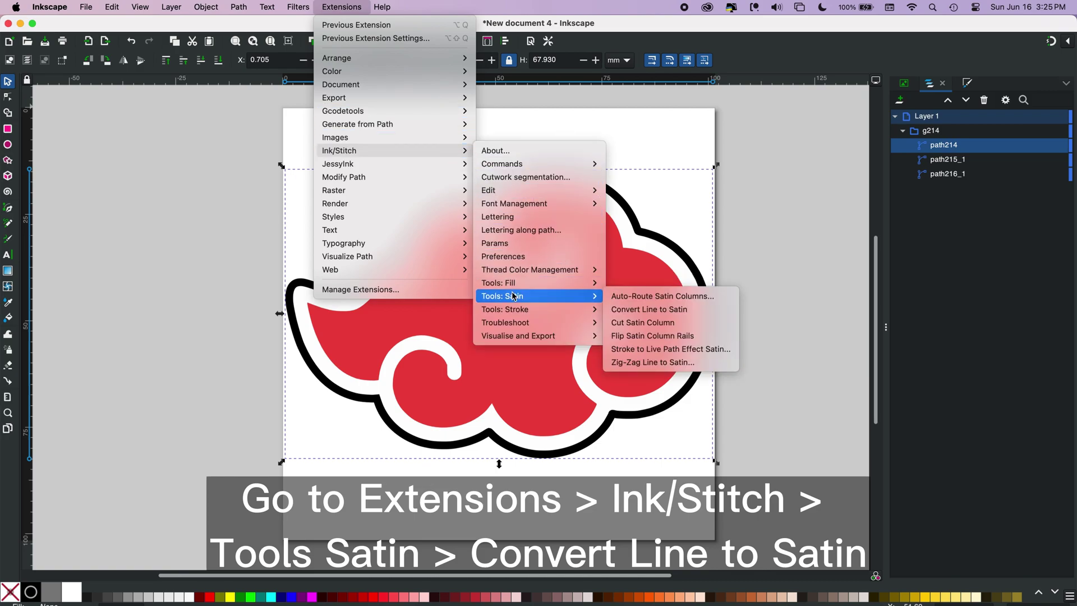
click(641, 309)
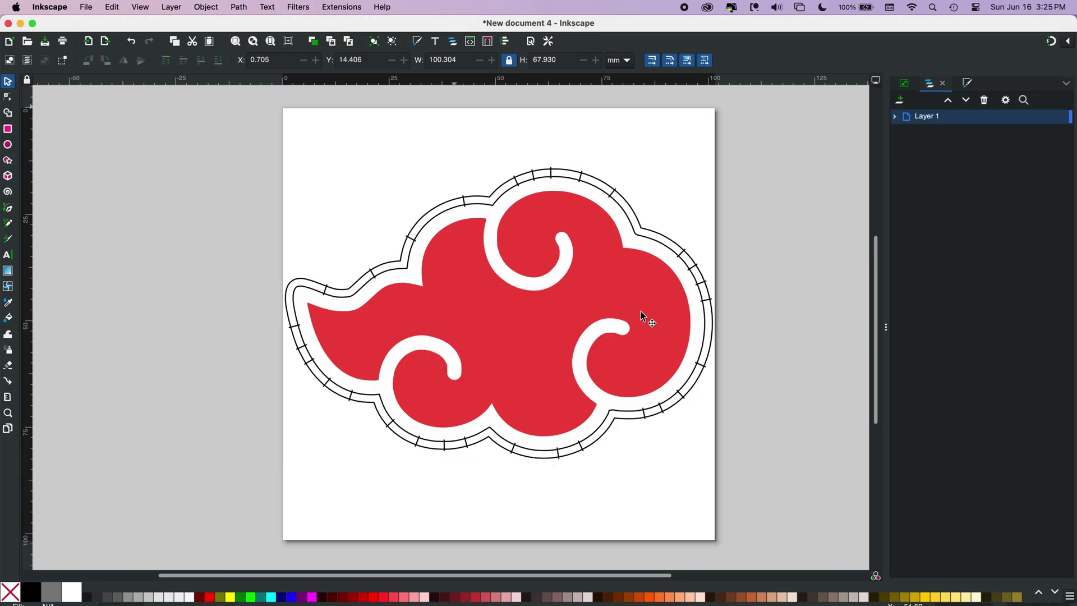
- Preview the stitching of the two satin outline paths, path2 and path1, in Ink/Stitch Params, and close it without applying
click(896, 116)
click(902, 130)
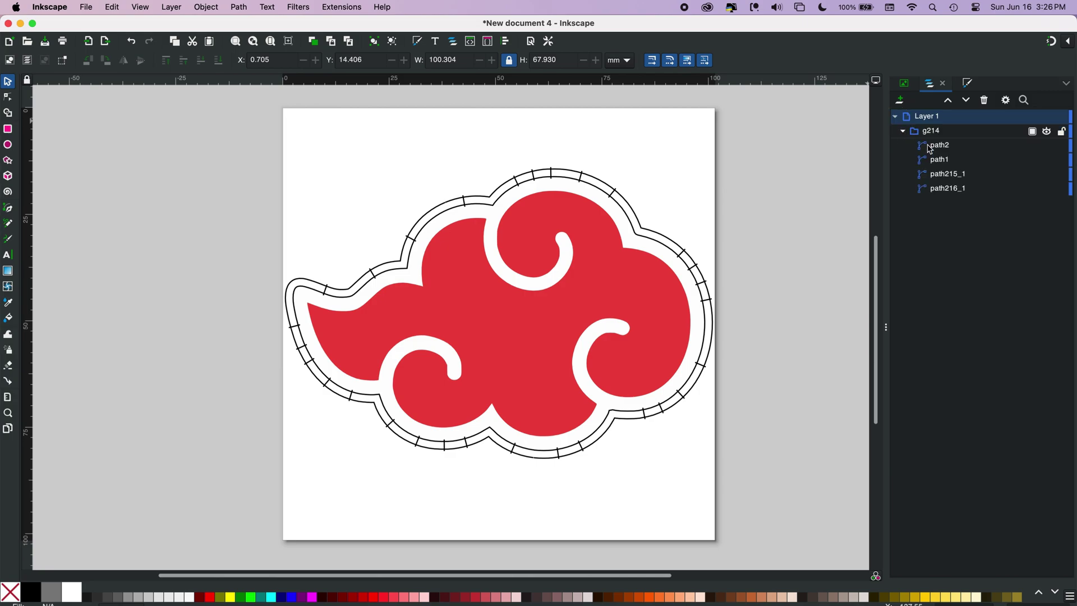
click(947, 149)
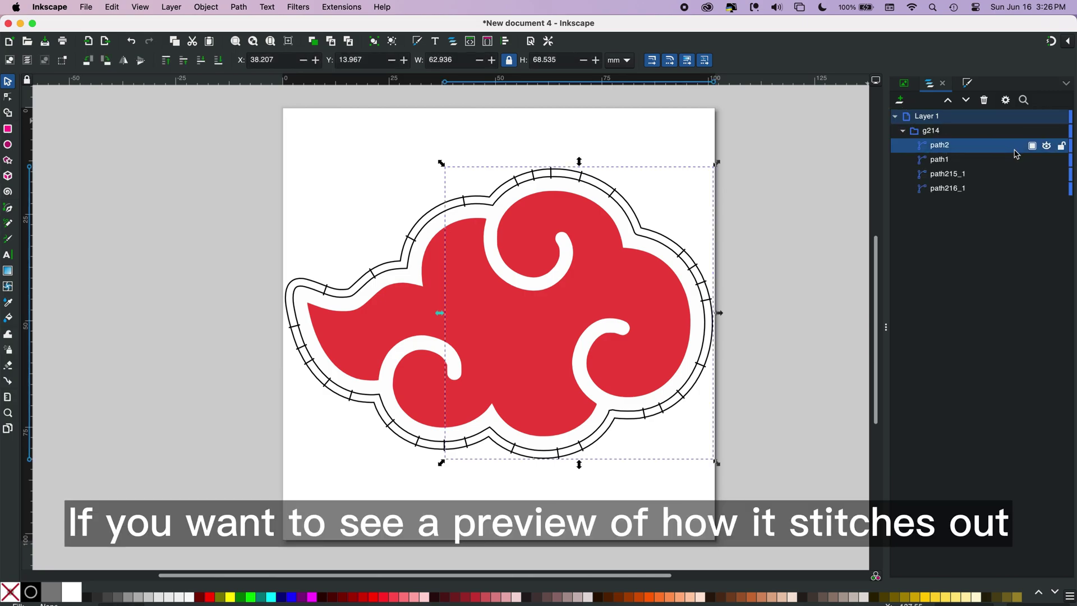
shift+click(983, 162)
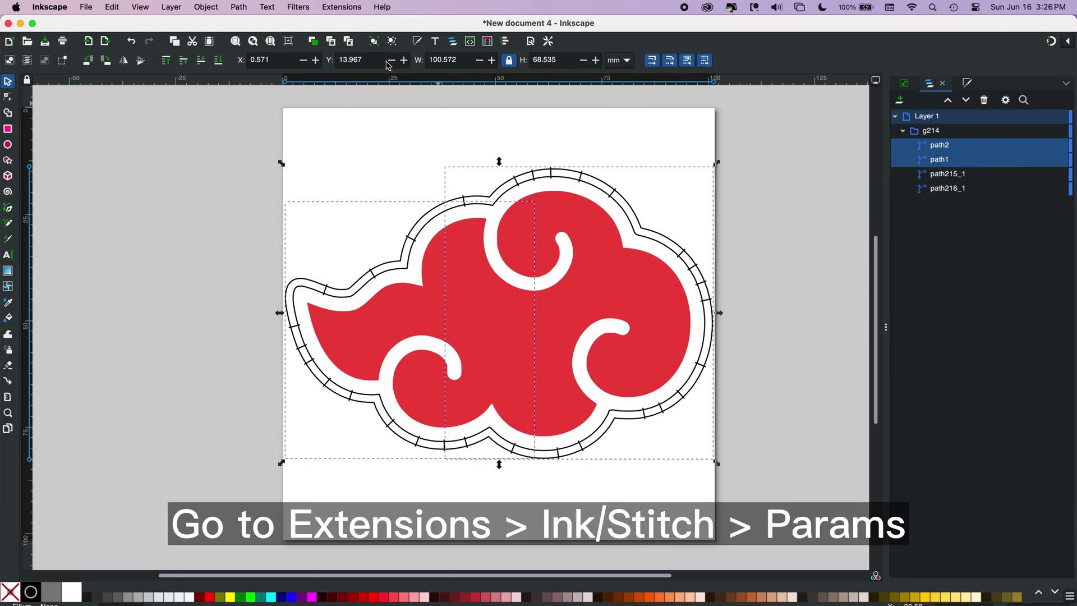
click(339, 8)
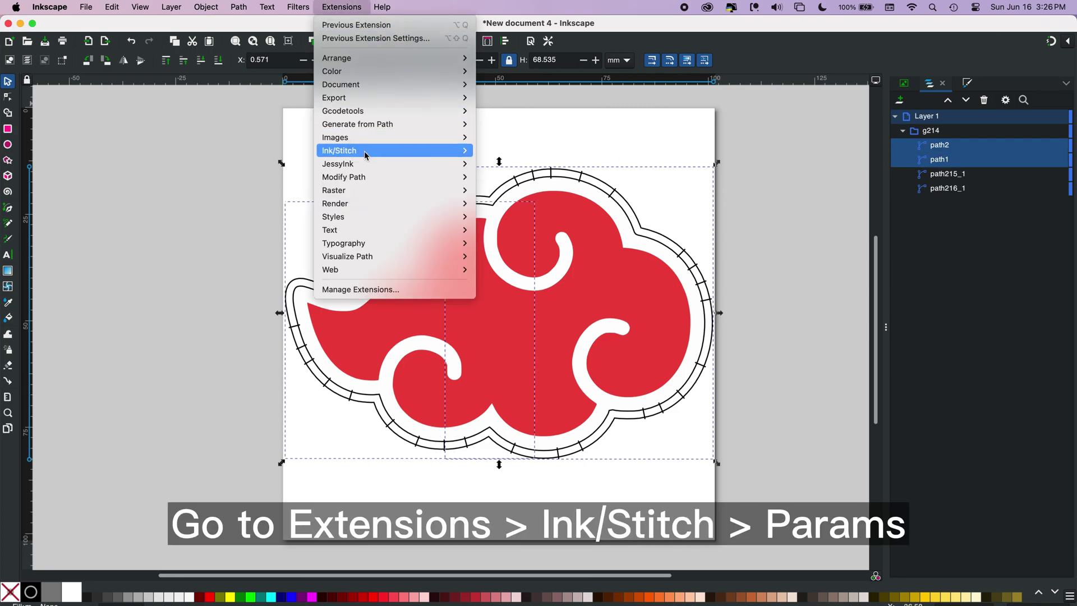
mouse_move(393, 150)
click(505, 245)
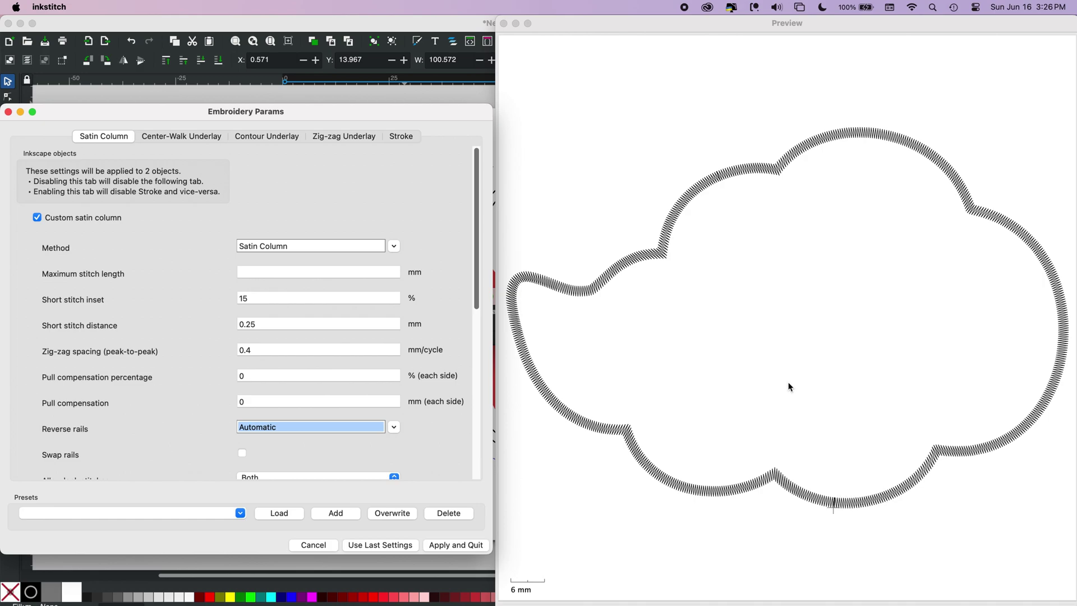
click(326, 545)
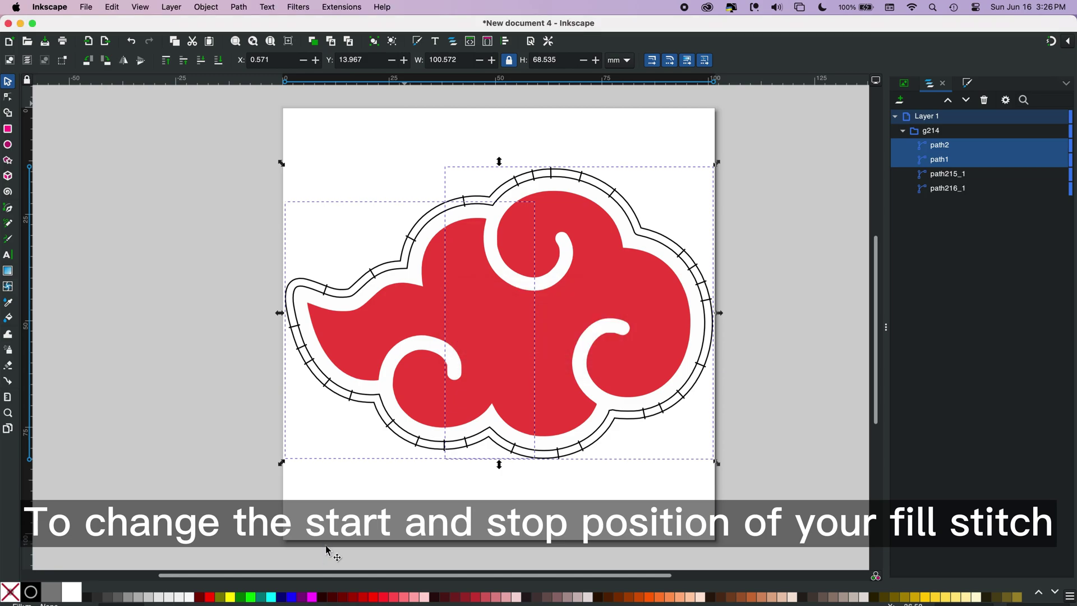
- Attach Ink/Stitch fill stitch starting position and ending position commands to the red cloud fill, path215_1
click(341, 9)
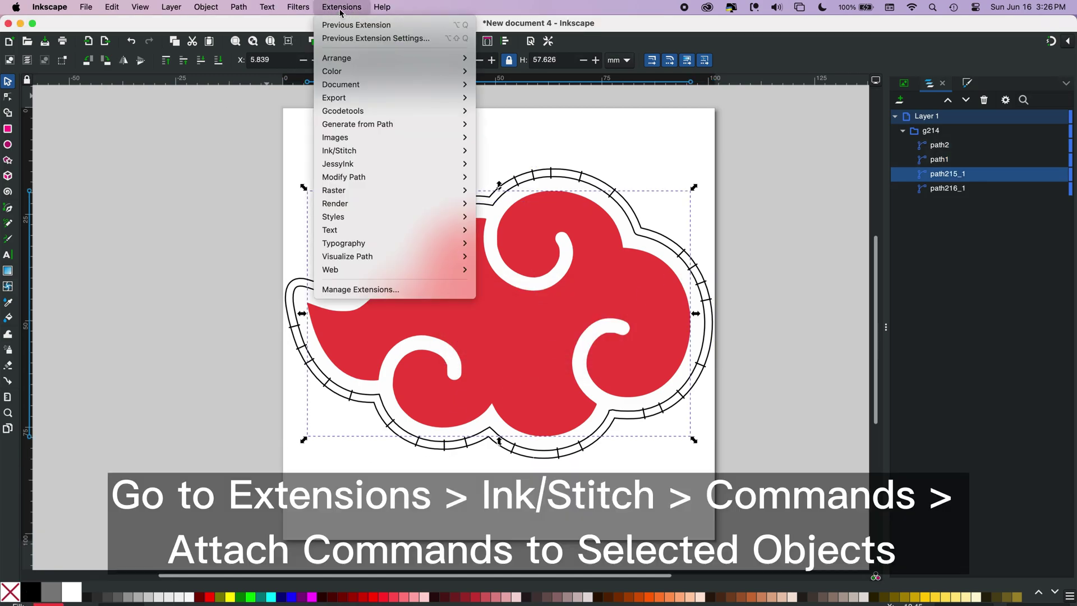
mouse_move(398, 148)
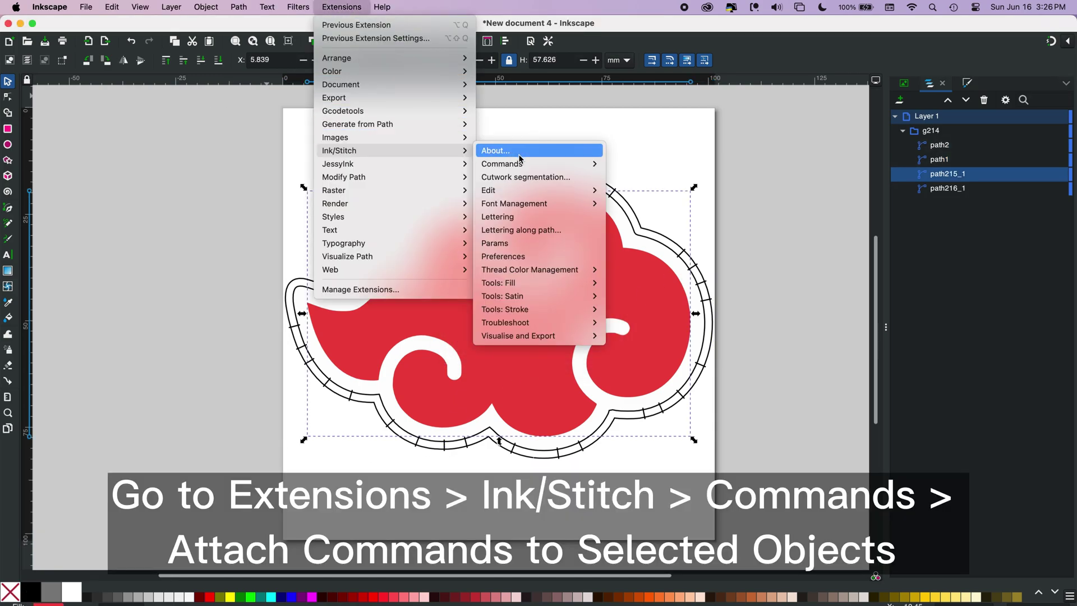
mouse_move(522, 163)
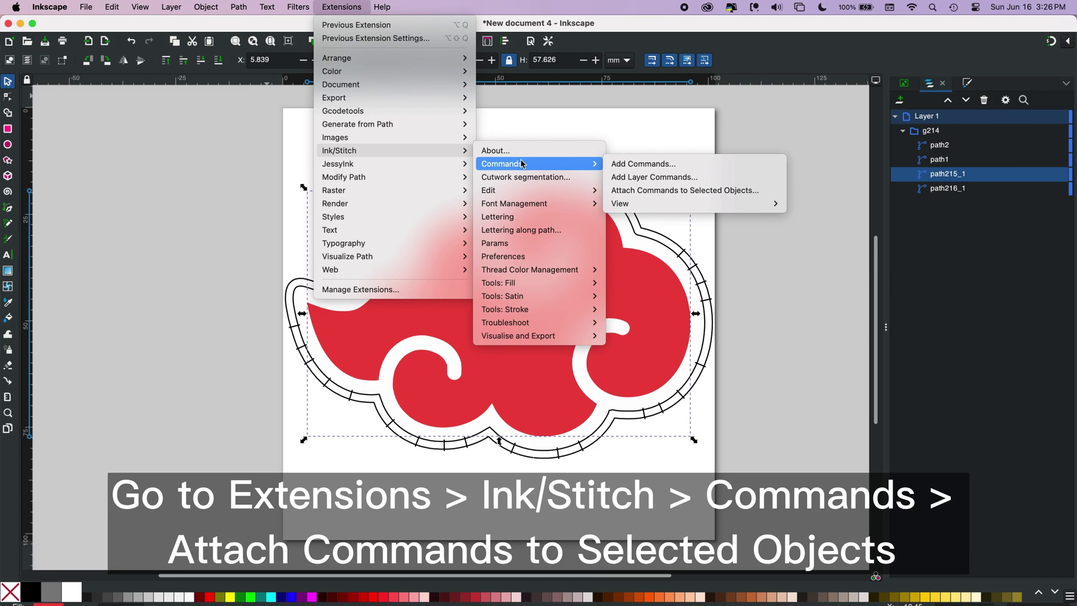
click(639, 191)
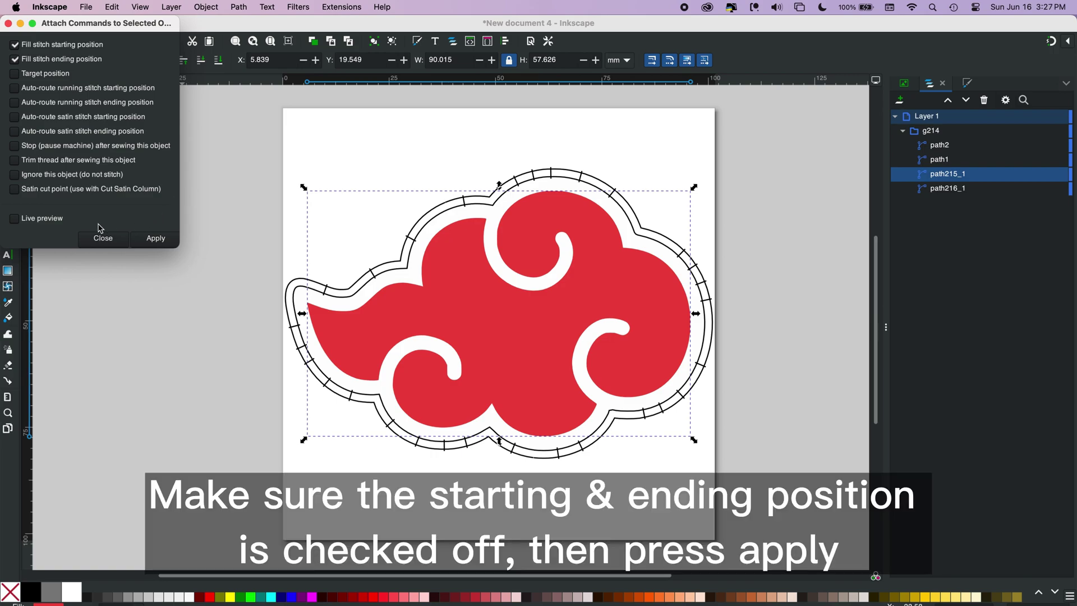
click(14, 219)
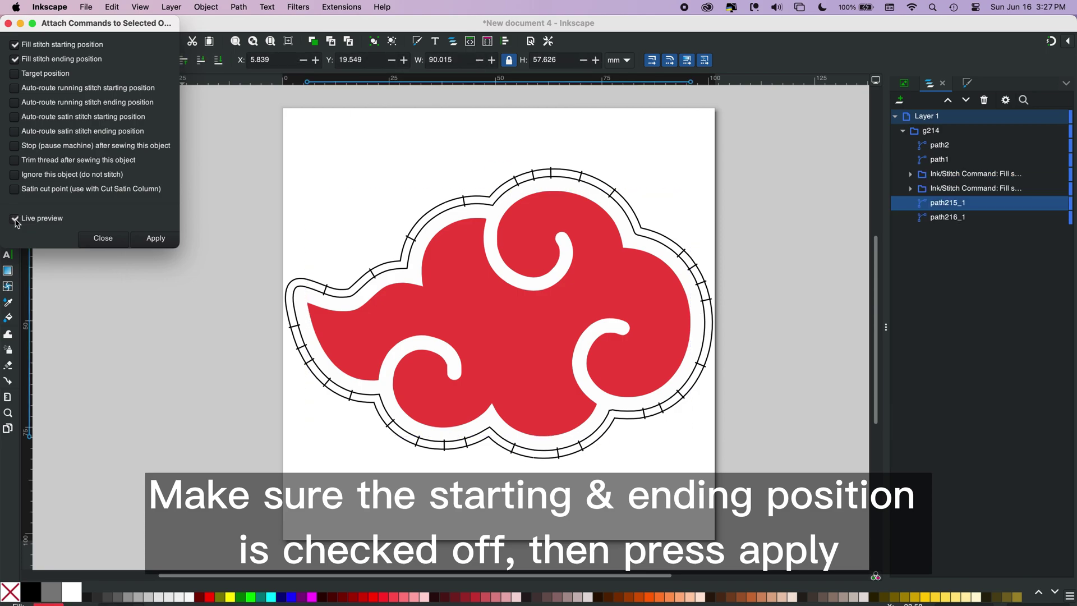
click(156, 239)
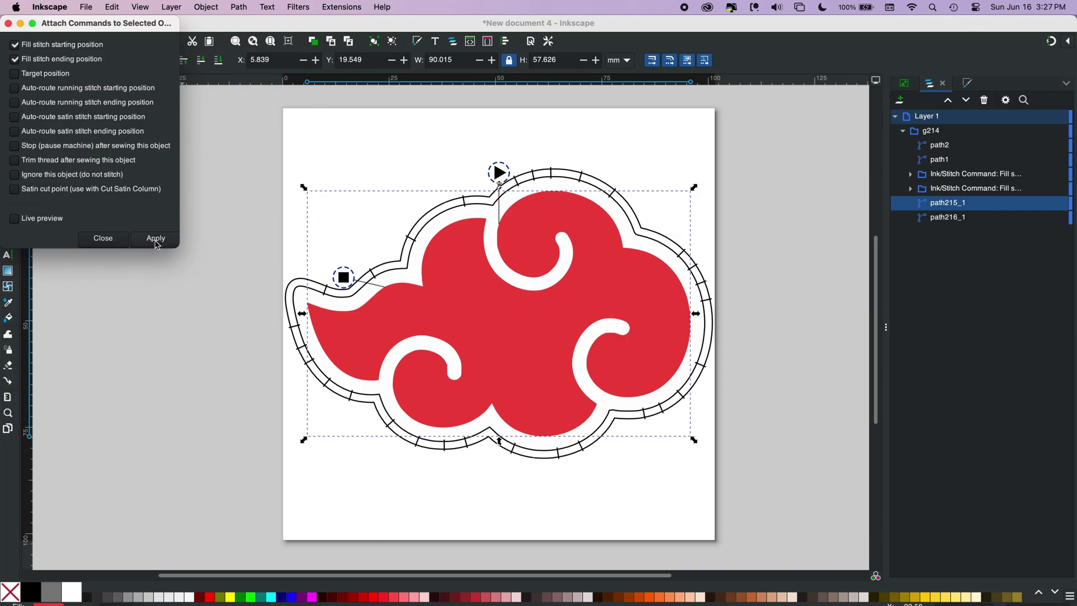
click(108, 241)
- Move the red fill's start and end position markers together, just outside the cloud's pointed left tip
click(344, 277)
mouse_move(344, 277)
mouse_down()
mouse_move(292, 308)
mouse_move(273, 305)
mouse_up()
mouse_move(498, 174)
mouse_down()
mouse_move(460, 217)
mouse_move(304, 302)
mouse_move(269, 304)
mouse_up()
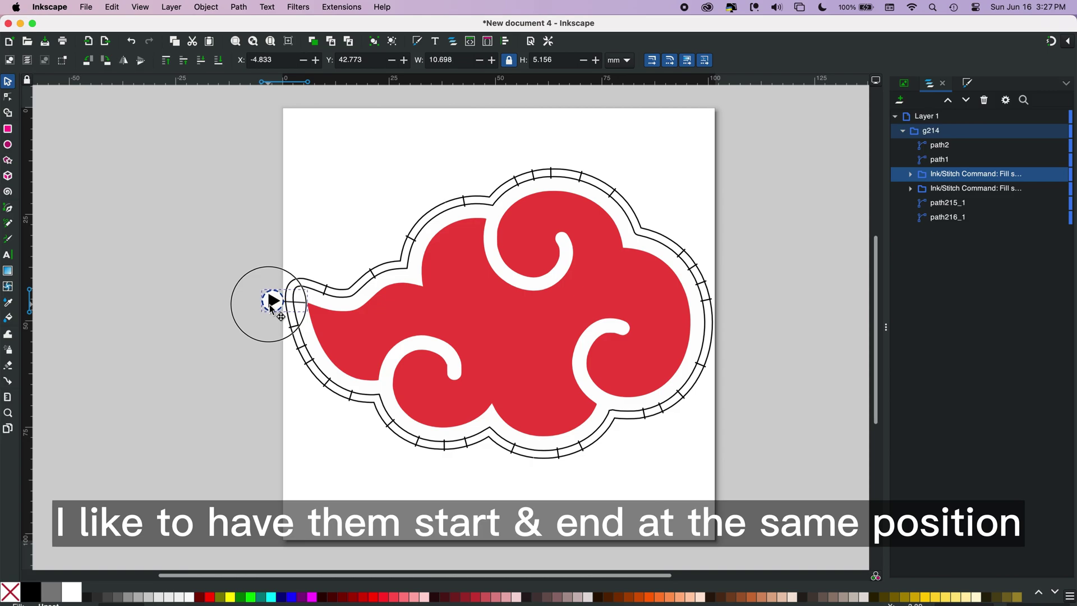
click(223, 340)
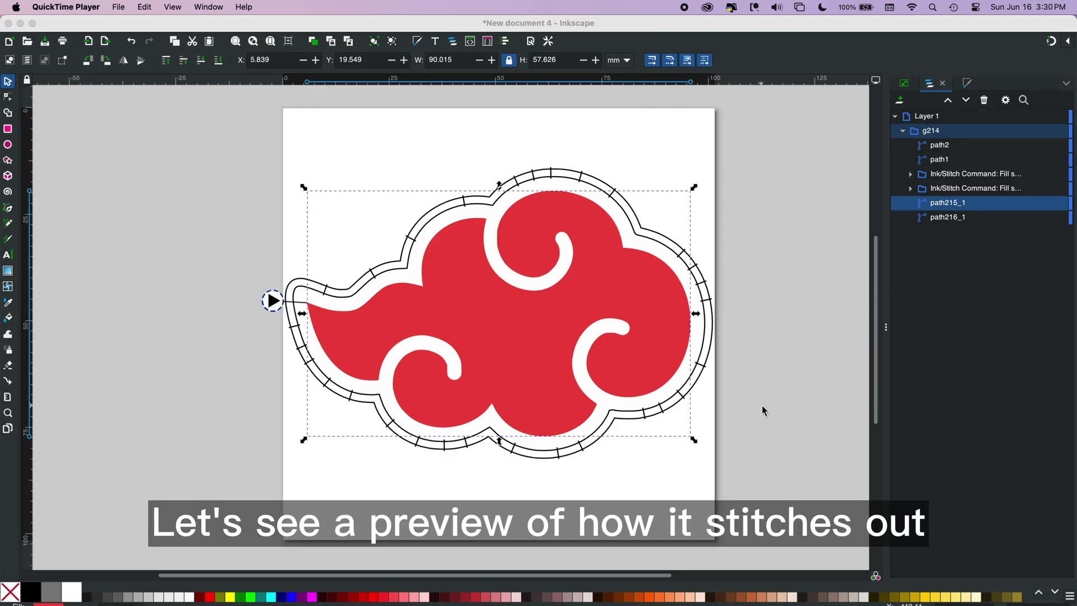
- Open Ink/Stitch Params for the red cloud fill, path215_1, and set the angle of lines of stitches to 45 degrees
click(761, 405)
click(219, 374)
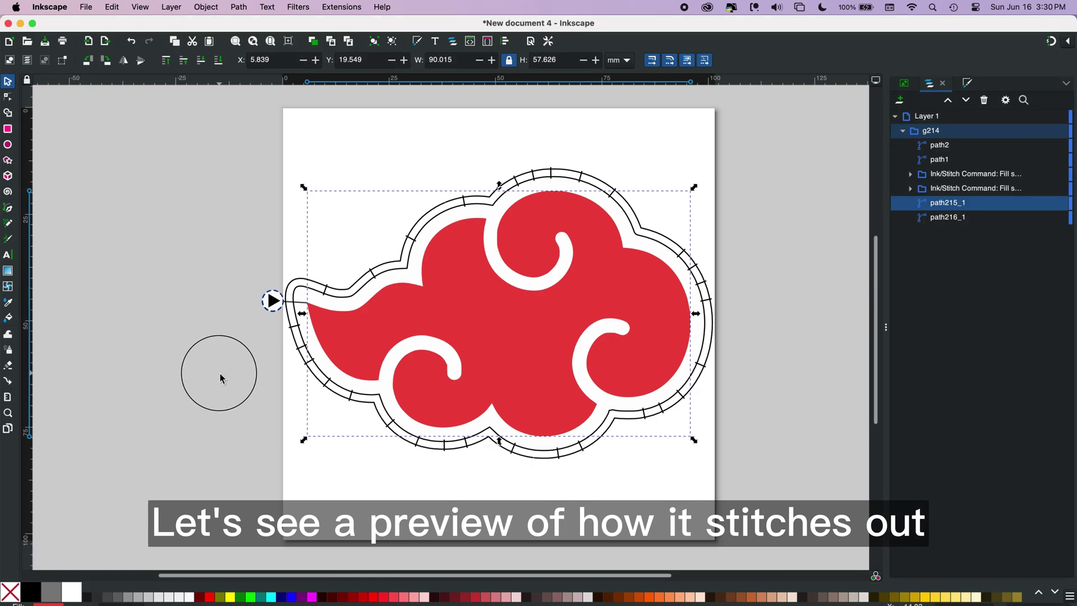
click(418, 323)
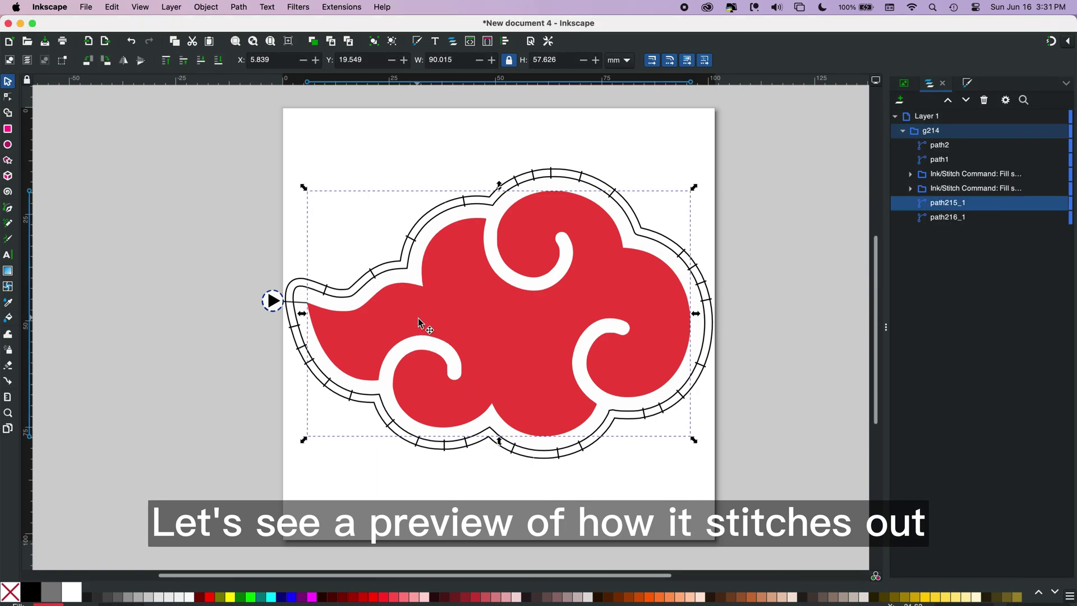
click(342, 7)
mouse_move(380, 151)
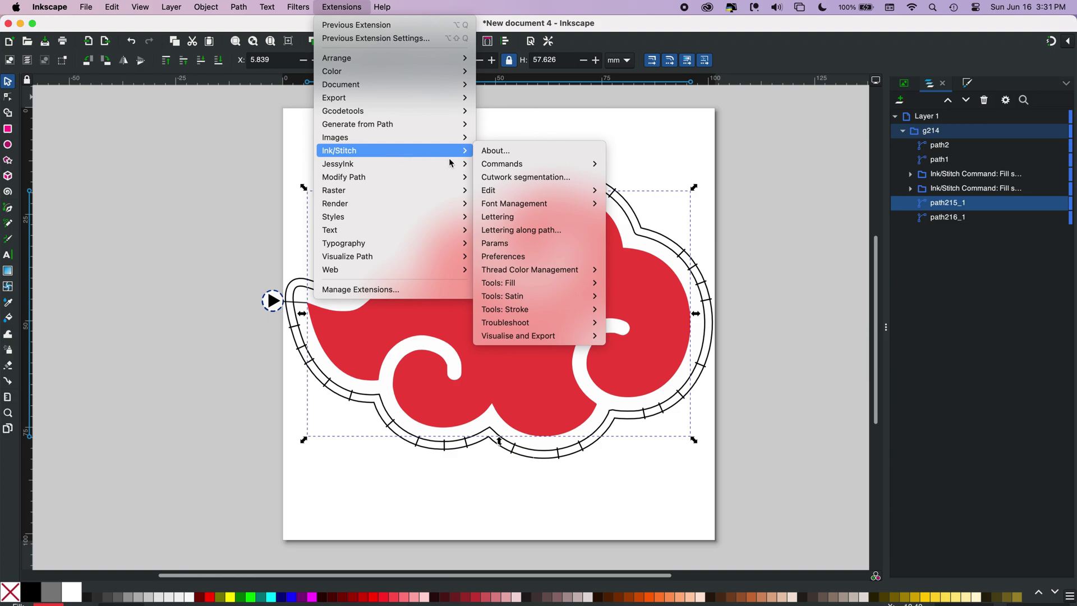
click(503, 244)
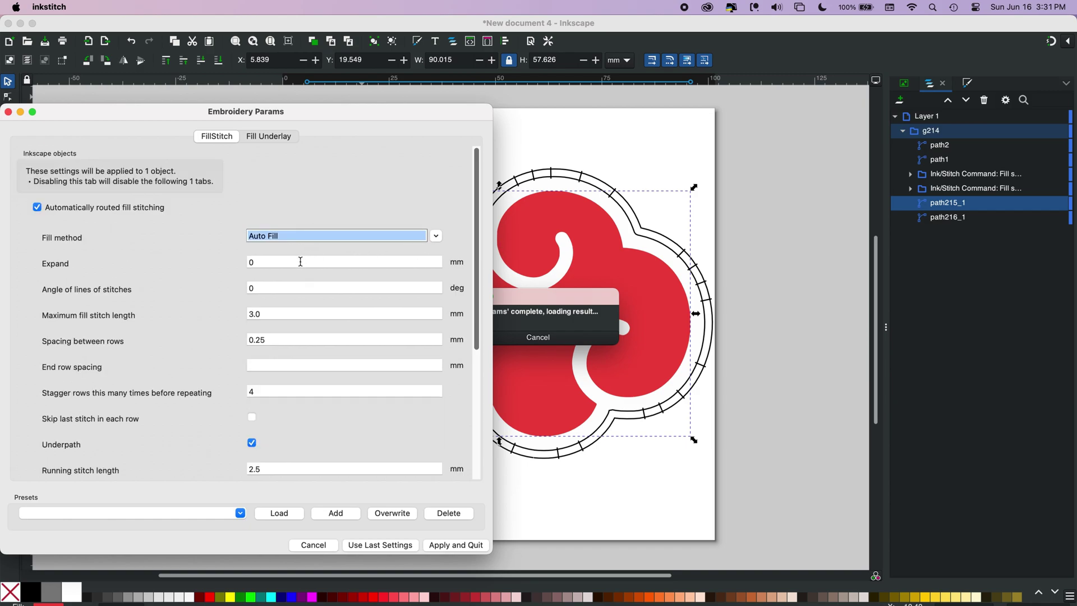
click(300, 262)
click(284, 291)
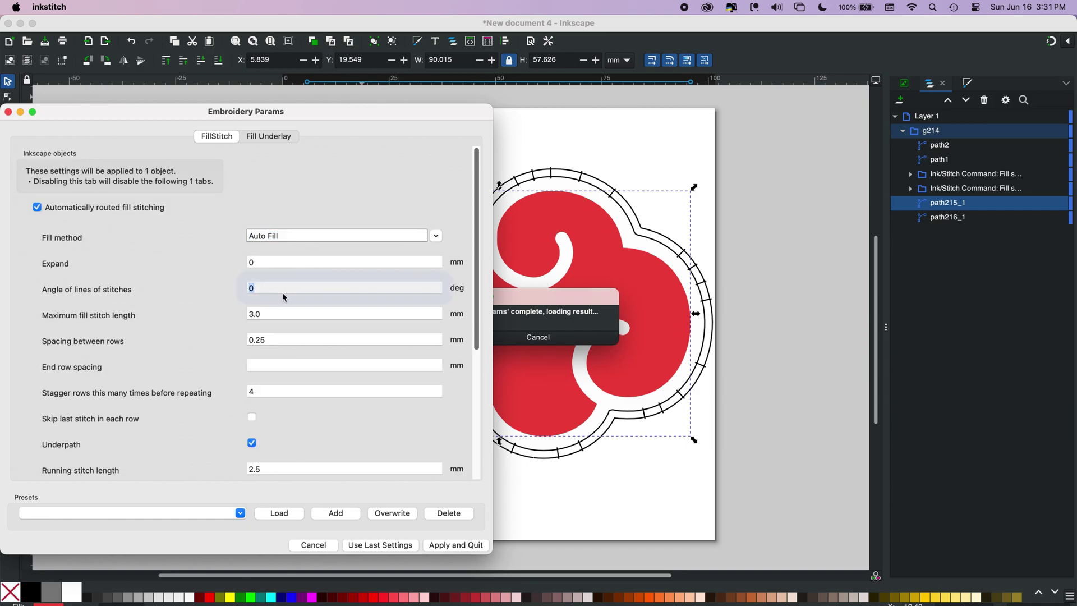
text(45)
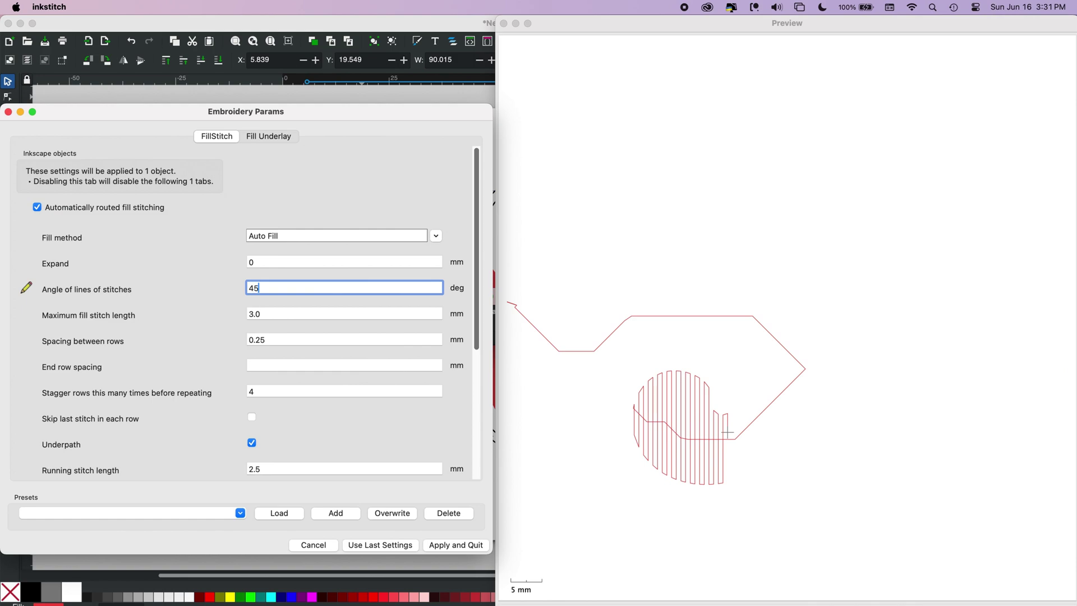
click(211, 309)
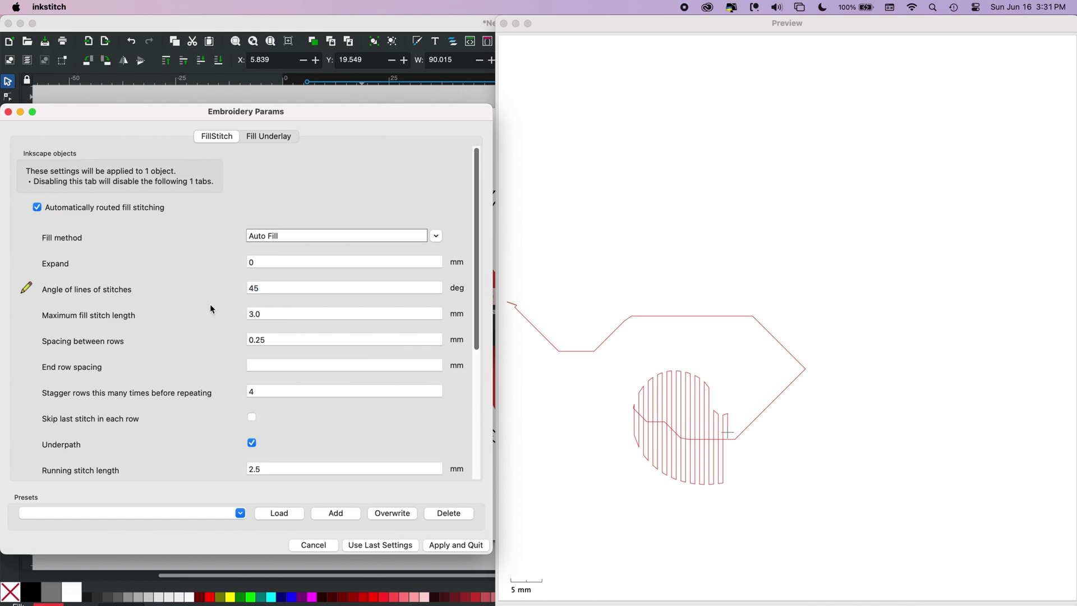
- Set the red fill's spacing between rows to 0.20 mm
click(279, 340)
key(BackSpace)
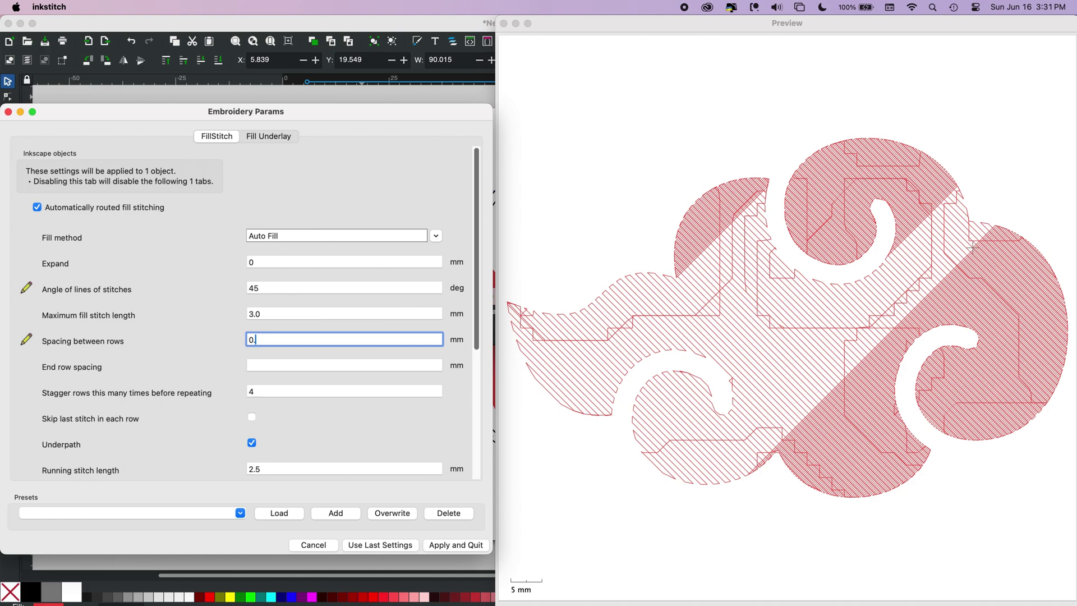
text(20)
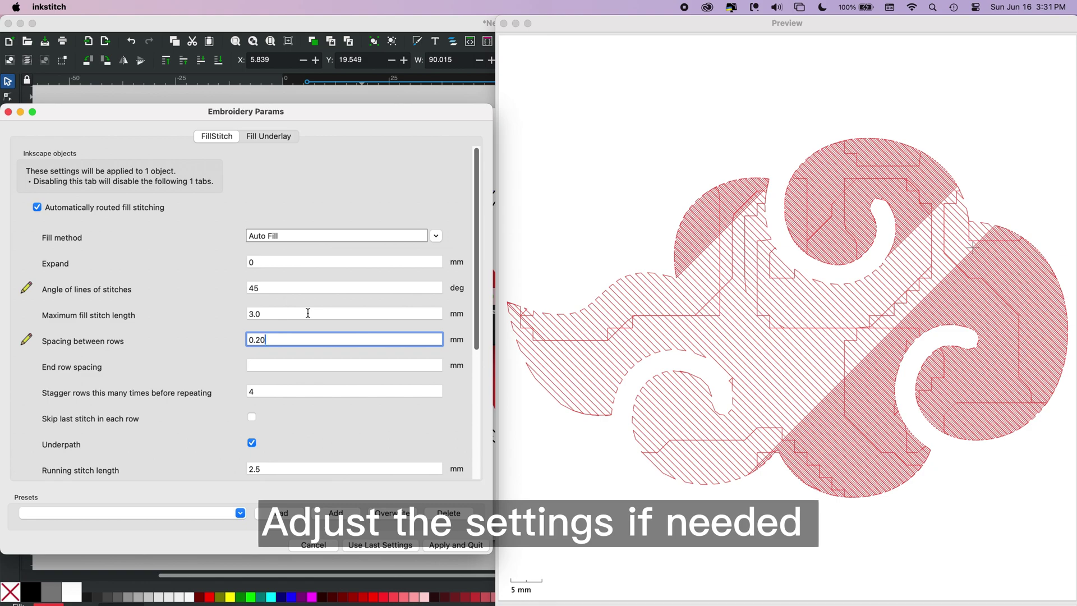
click(308, 313)
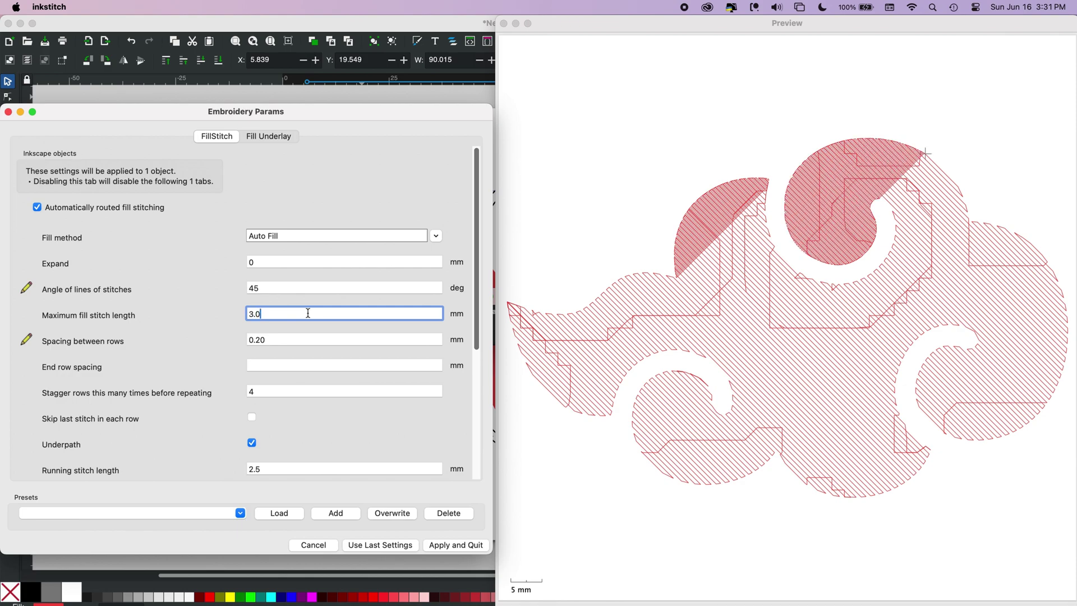
- Set the red fill's spacing between rows to 0.15 mm, check the stitch preview, and apply the parameters
click(278, 339)
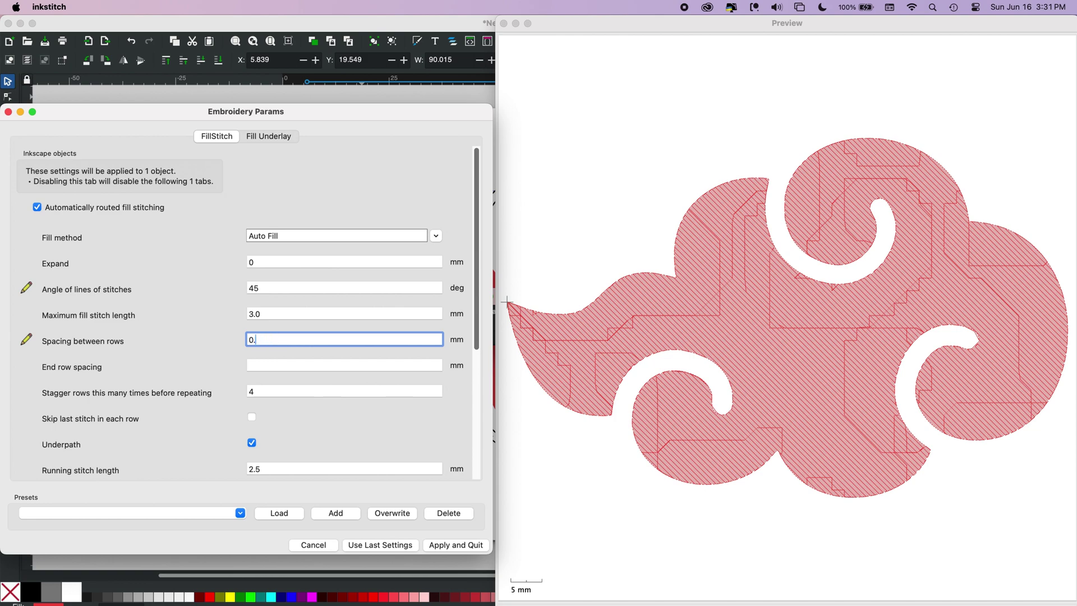
click(283, 284)
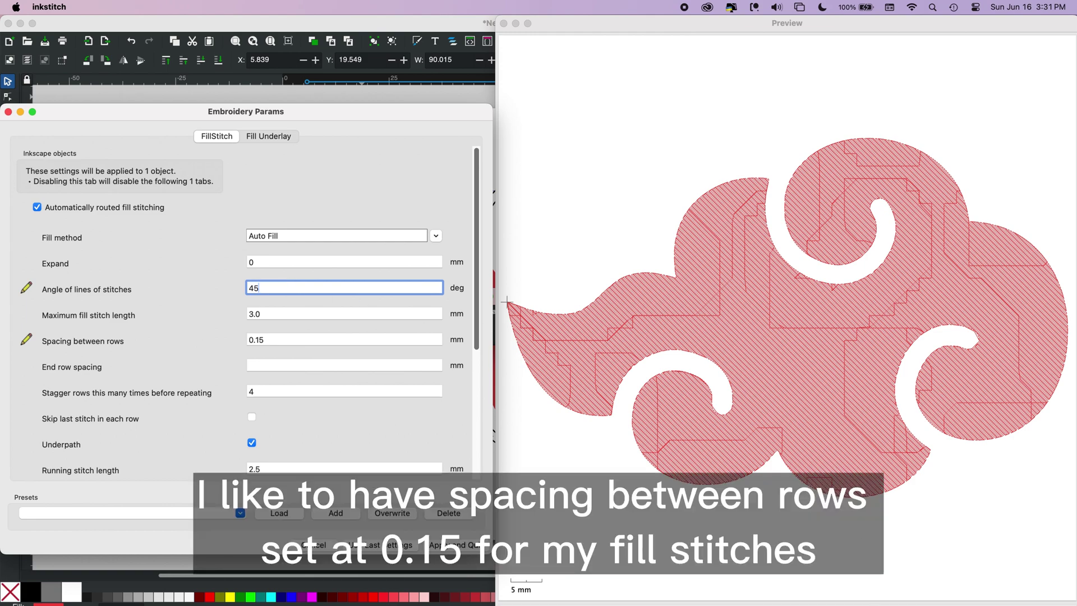
click(508, 303)
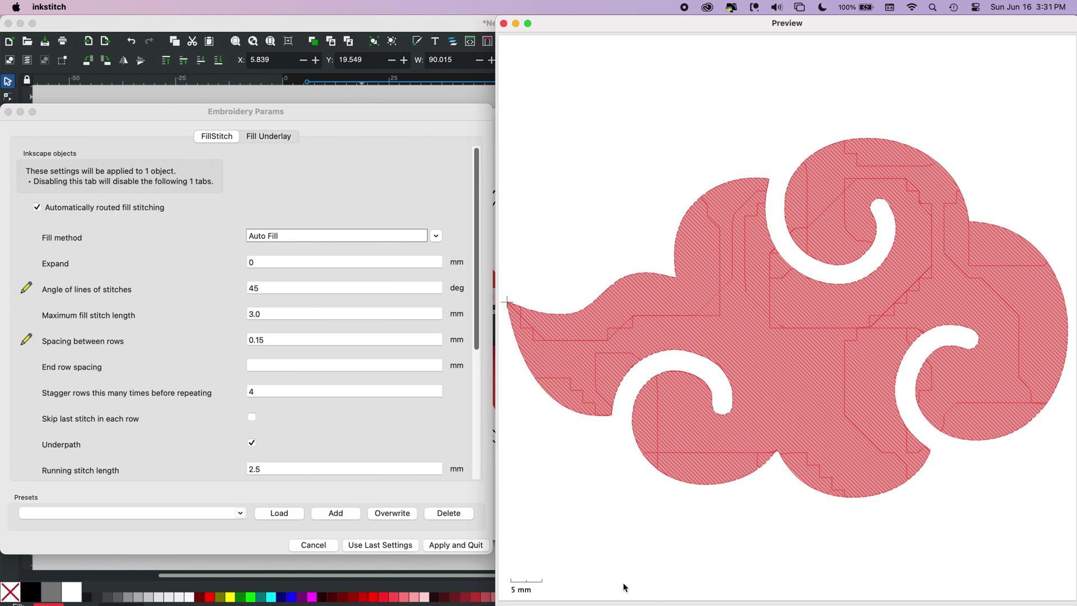
click(442, 547)
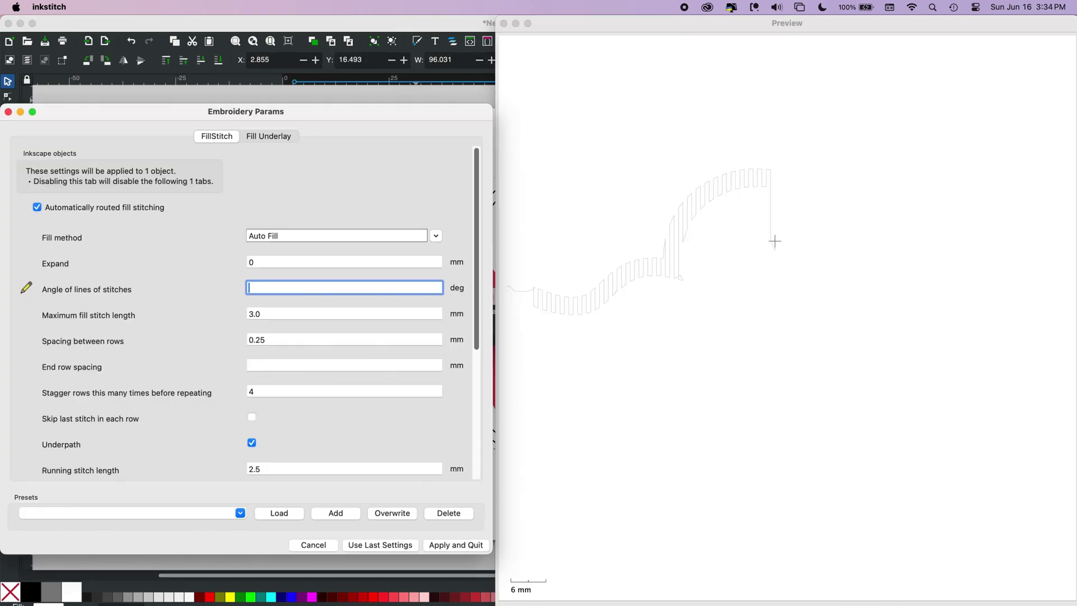
- Set the white cloud fill's stitch angle to 45 degrees and its spacing between rows to 0.15 mm, and apply the parameters
text(45)
click(279, 342)
key(BackSpace)
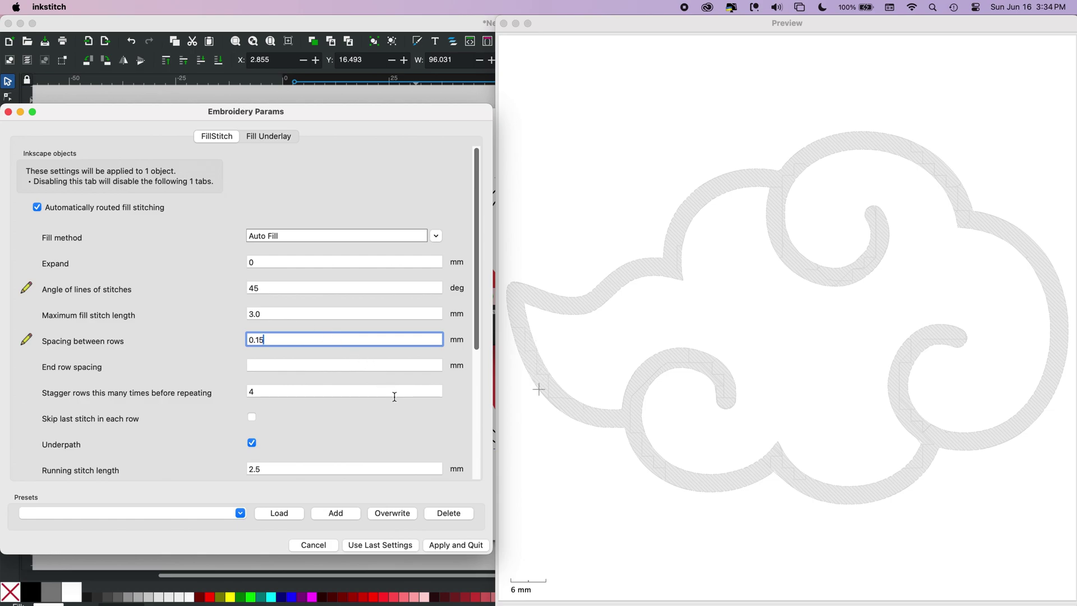
click(453, 544)
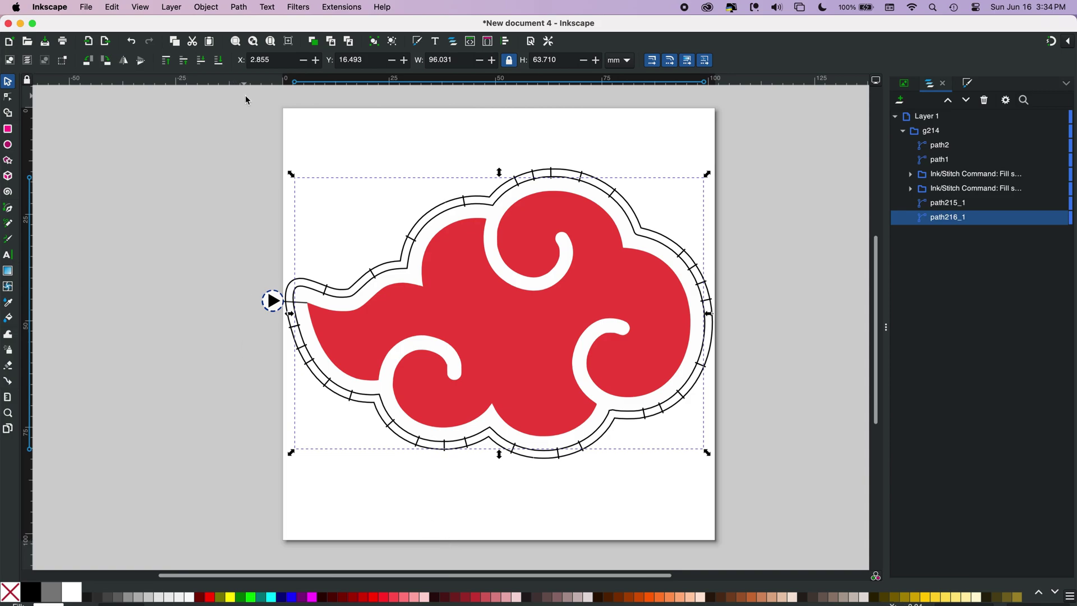
- Attach fill stitch starting position and ending position commands to the white cloud fill, path216_1
click(347, 8)
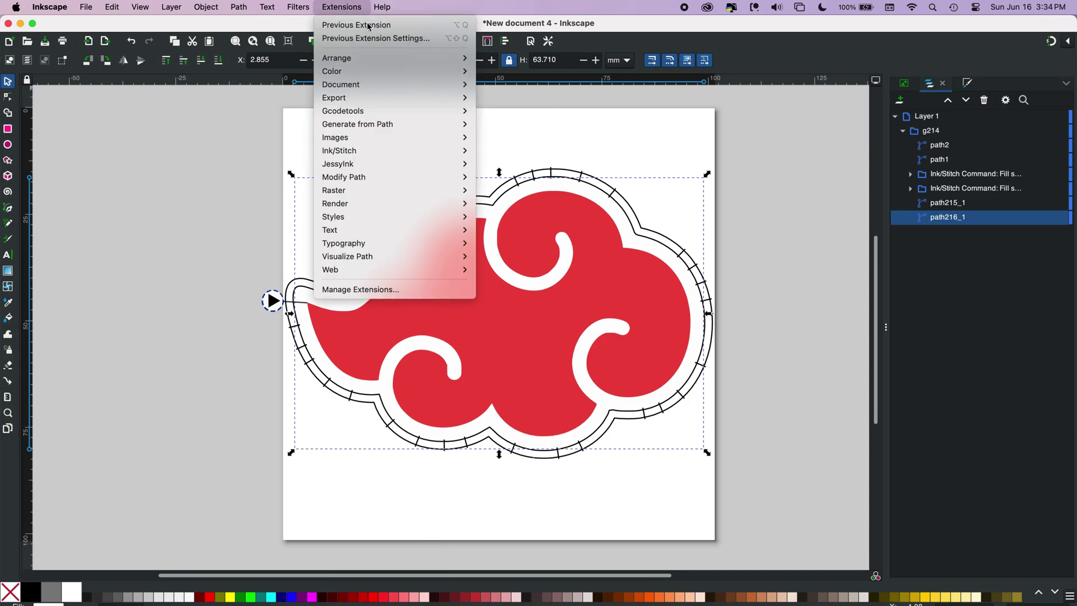
mouse_move(427, 150)
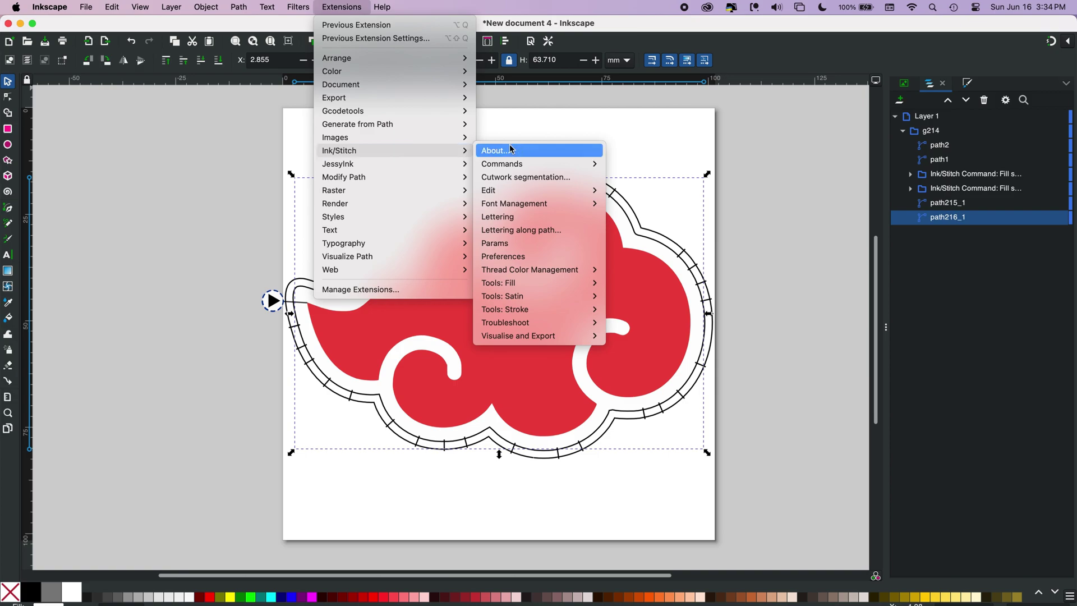
mouse_move(510, 164)
click(644, 192)
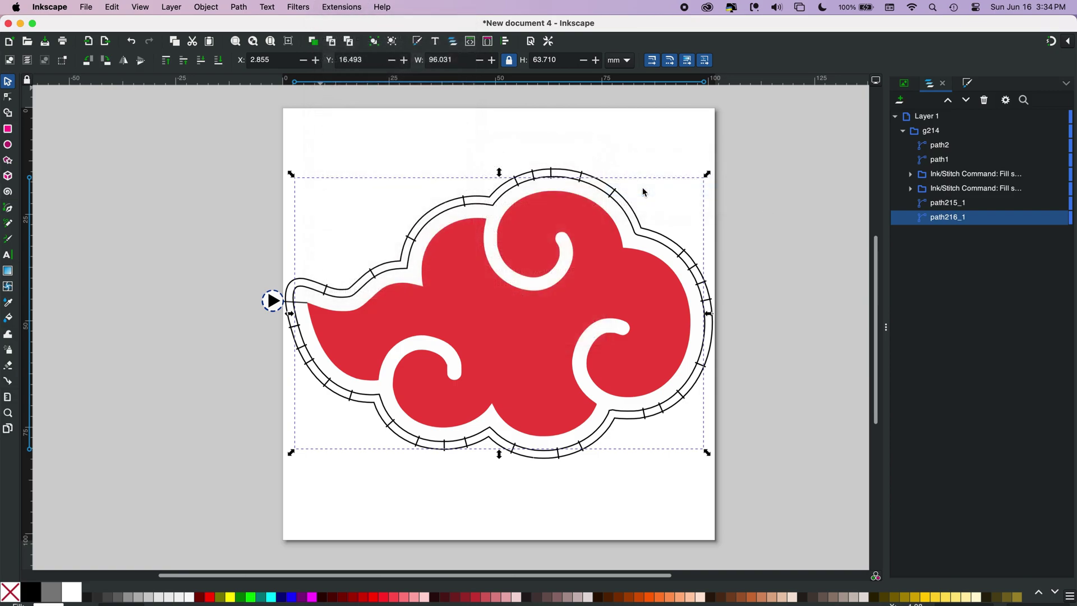
click(18, 222)
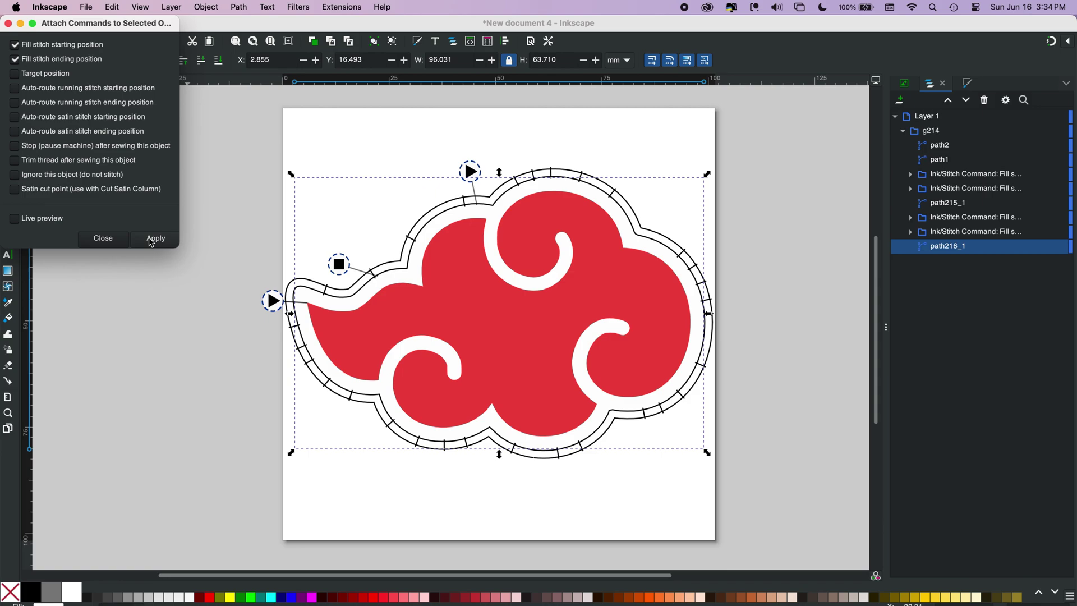
click(104, 239)
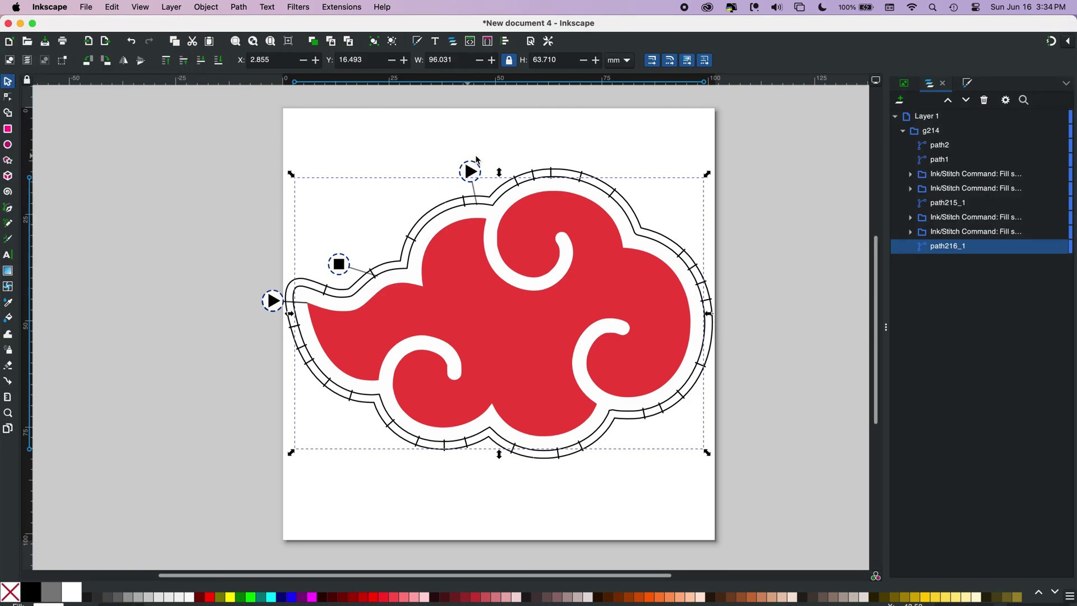
- Move the white fill's start and end position markers together beside the cloud's left tip, just above the red fill's markers
click(340, 264)
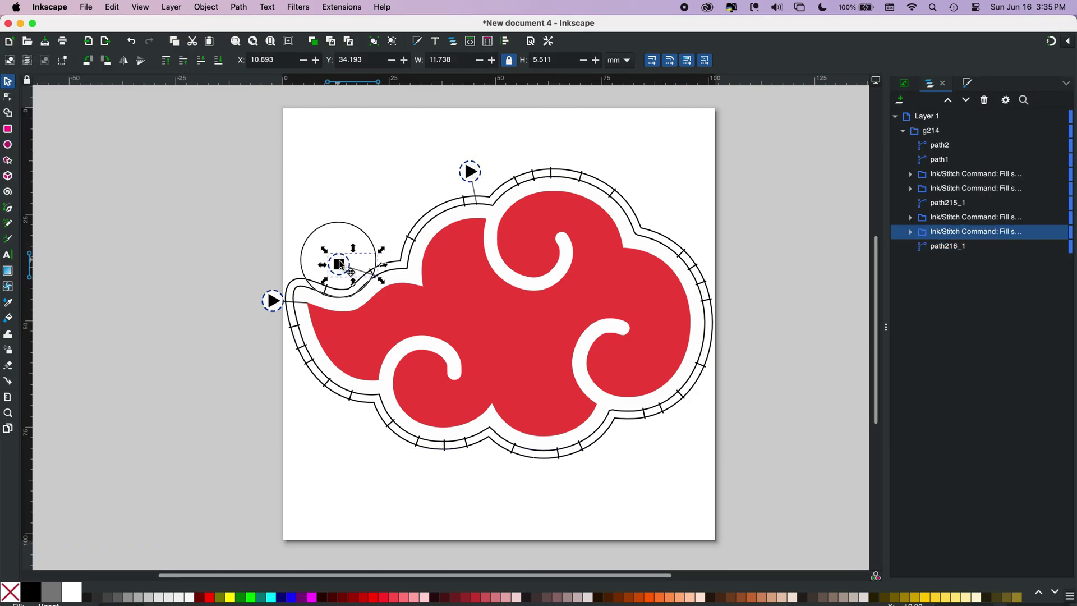
drag(350, 262, 271, 283)
drag(470, 171, 267, 279)
click(257, 223)
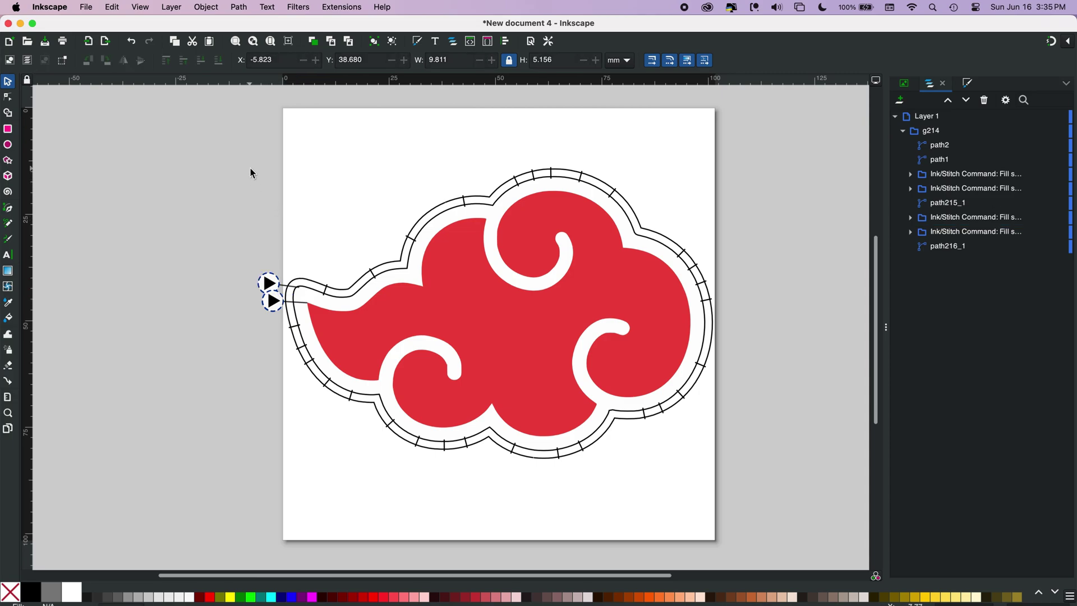
- Select the whole cloud design with its command markers and preview its combined stitching in Ink/Stitch Params
drag(247, 156, 777, 499)
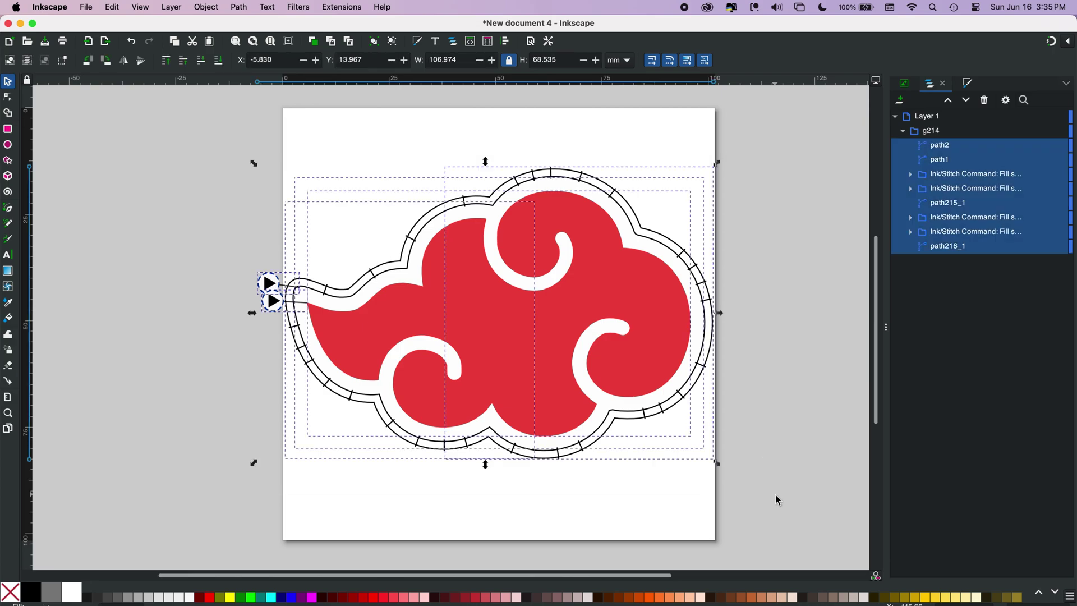
click(348, 7)
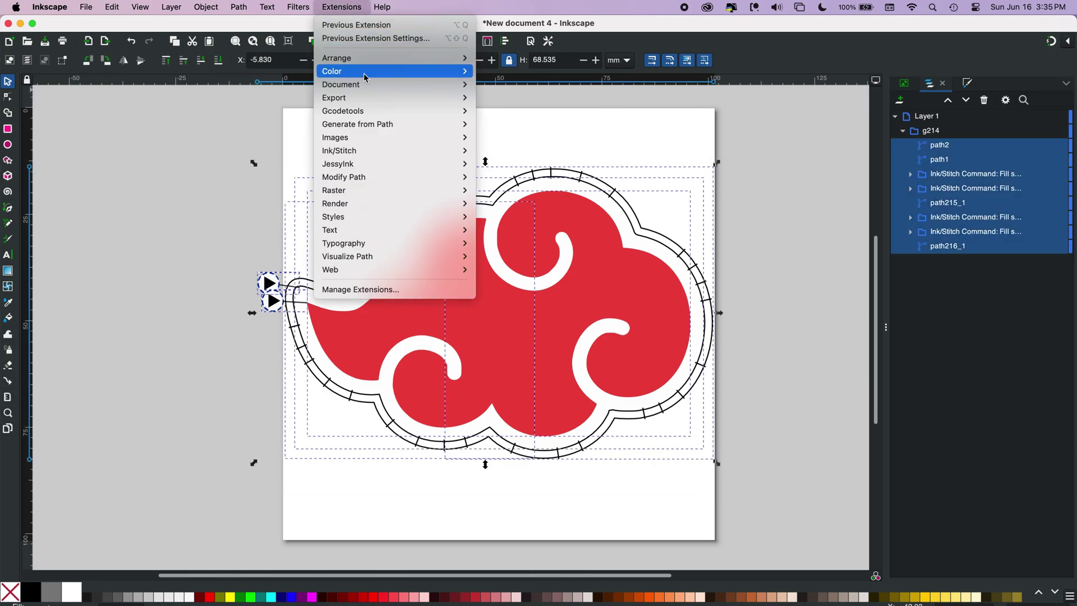
mouse_move(399, 151)
mouse_move(495, 164)
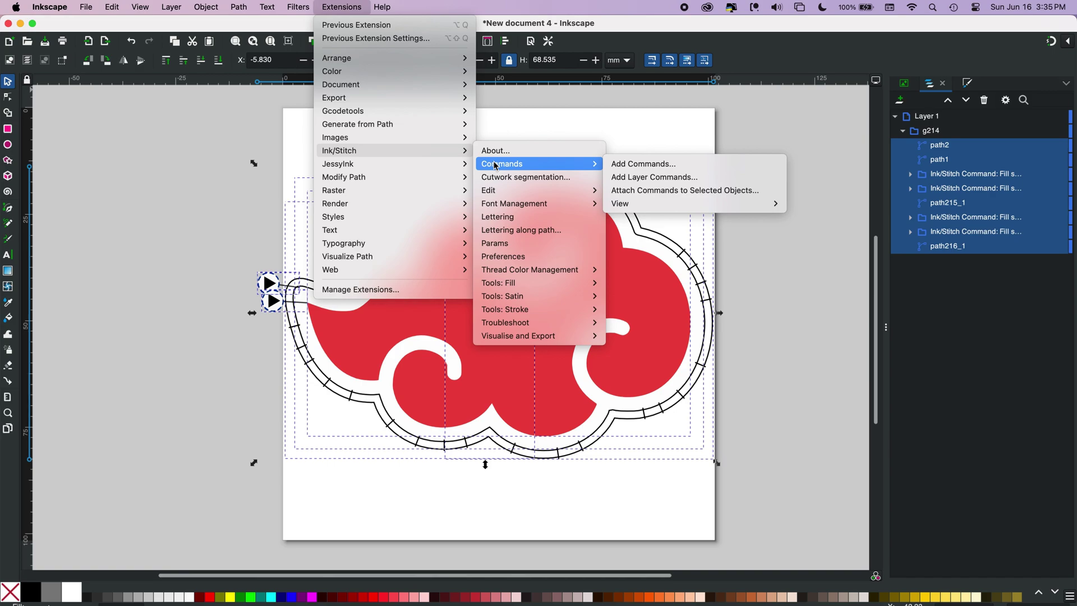
click(511, 247)
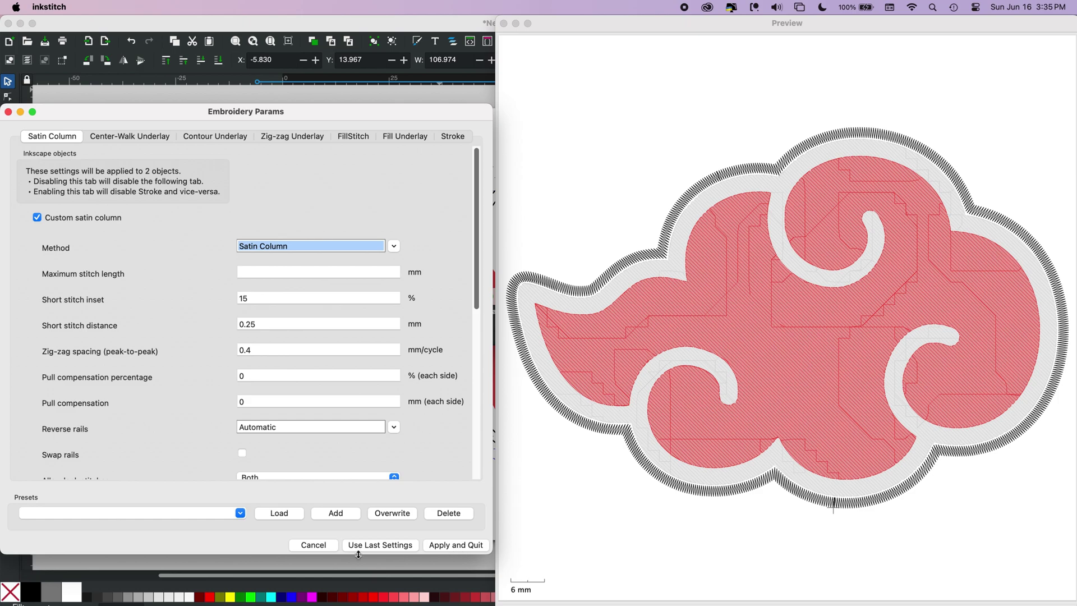
- Leave the embroidery parameters without applying changes and open the selected cloud design in Ink/Stitch's Simulator / Realistic Preview
click(325, 547)
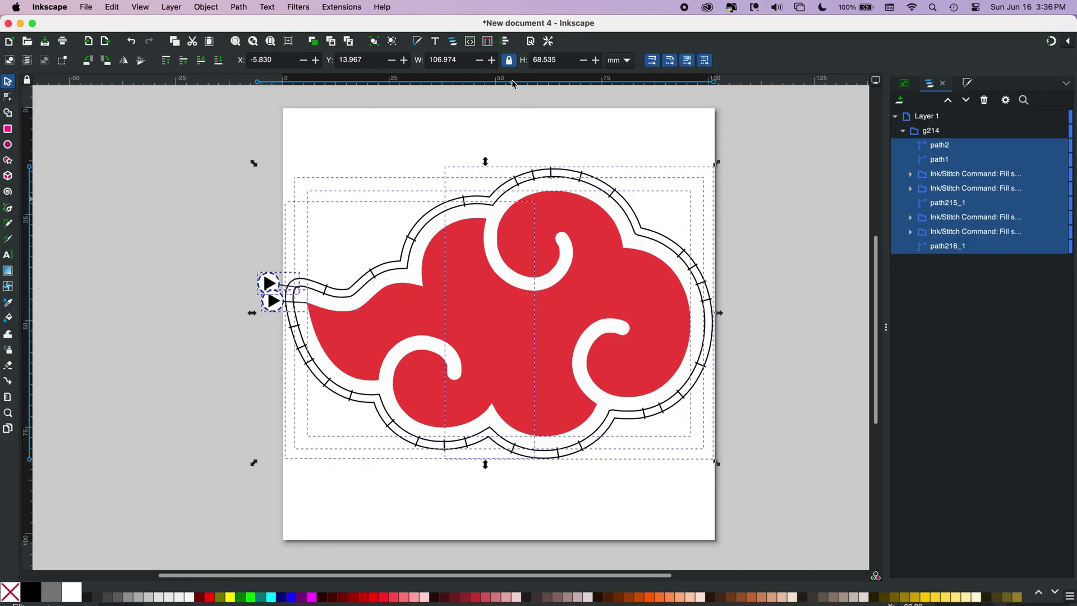
click(347, 8)
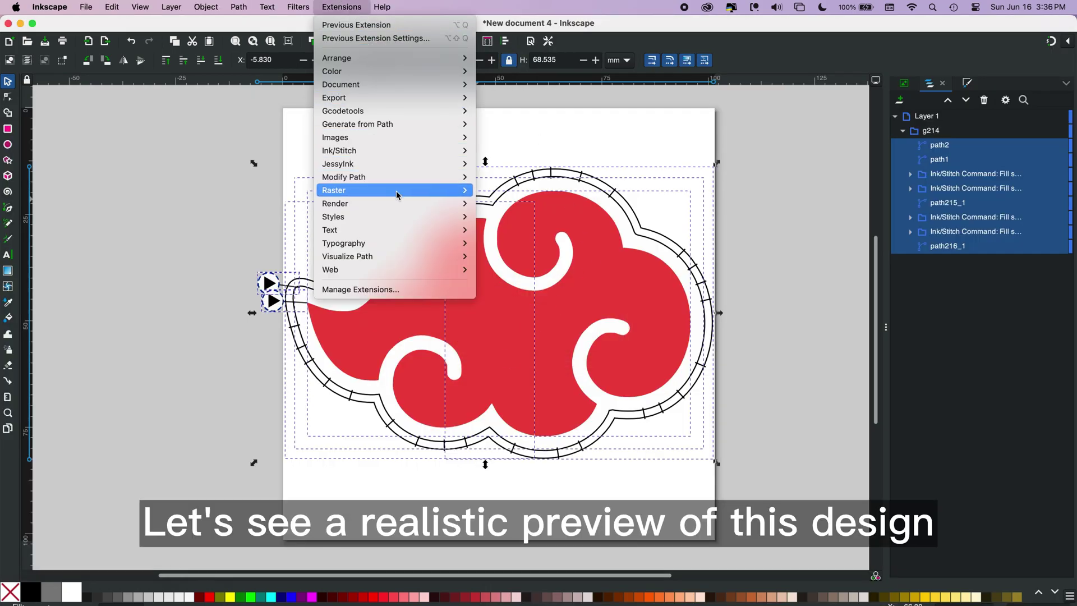
mouse_move(397, 158)
mouse_move(578, 342)
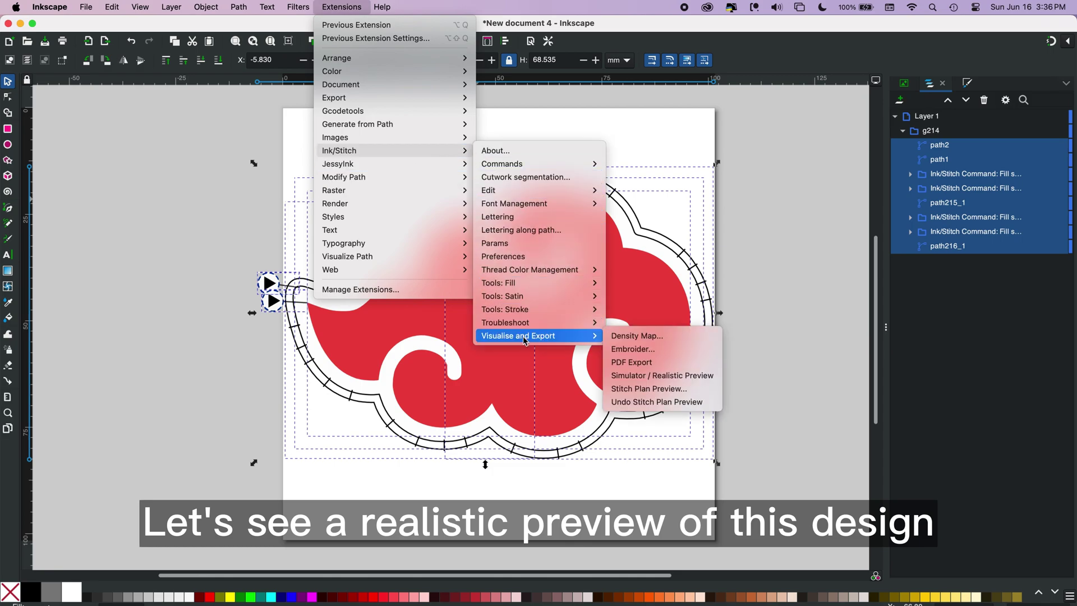
click(648, 377)
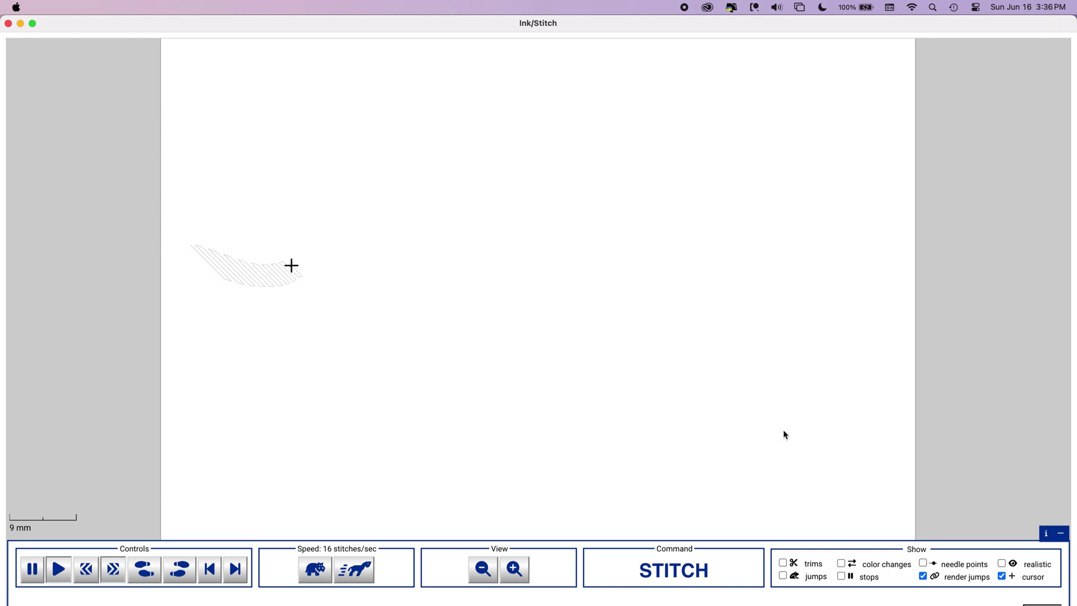
- Raise the stitch-out simulation speed to 1024 stitches/sec and render the finished cloud design in realistic view
click(359, 576)
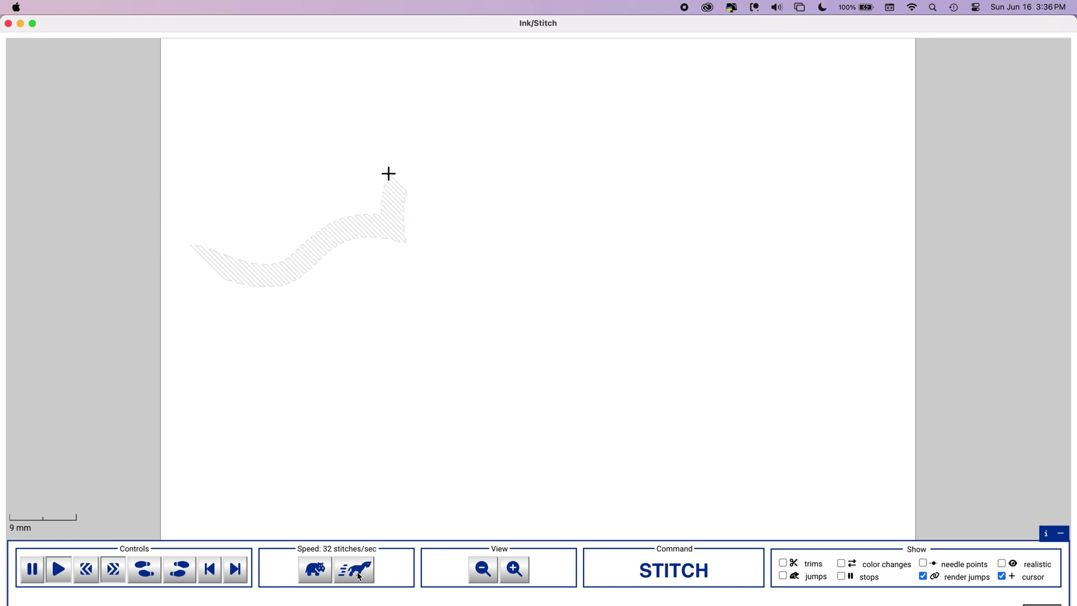
click(359, 576)
click(359, 576)
click(359, 576)
click(359, 576)
click(359, 576)
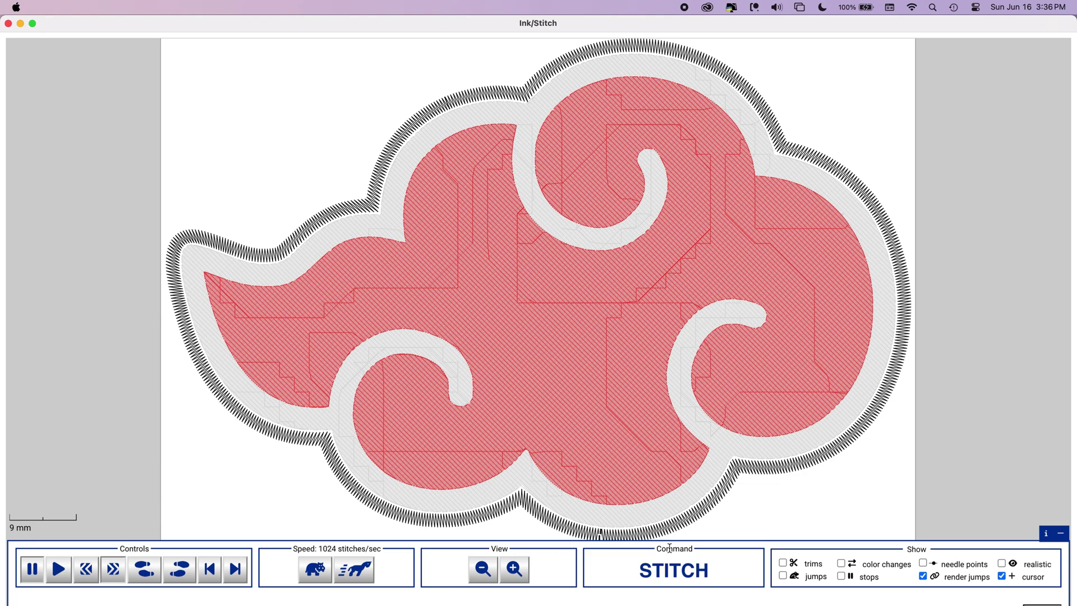
click(1002, 563)
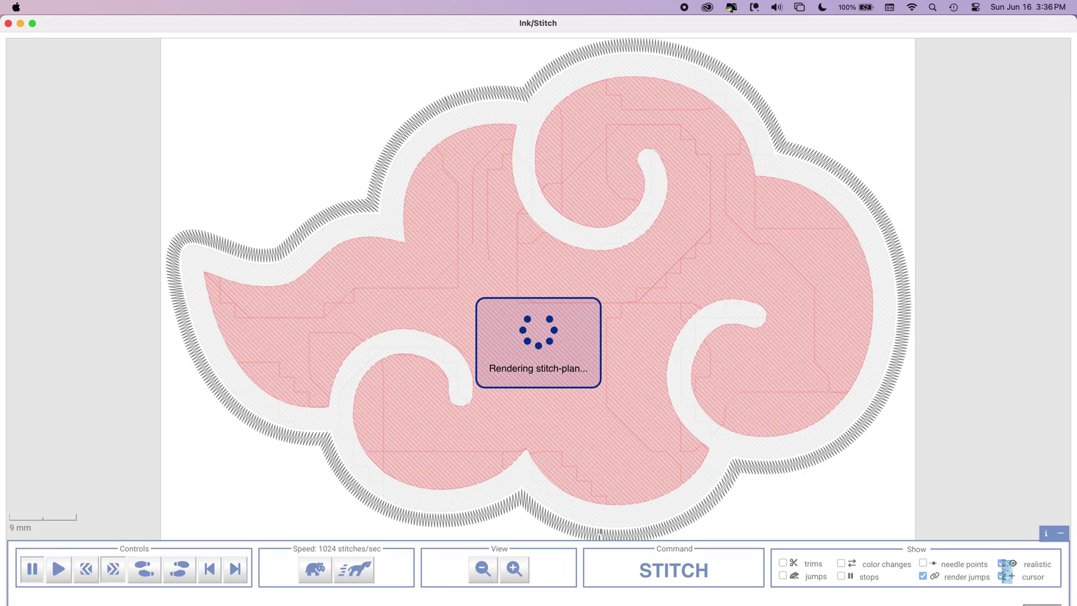